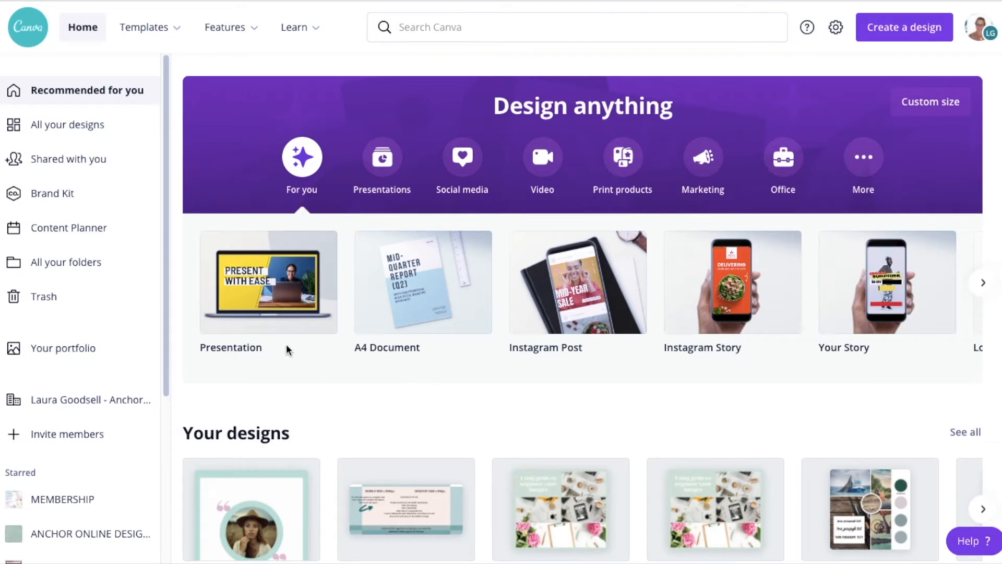
Open the Content Planner and start a post on 30 April using the recent five-star review story design
click(46, 231)
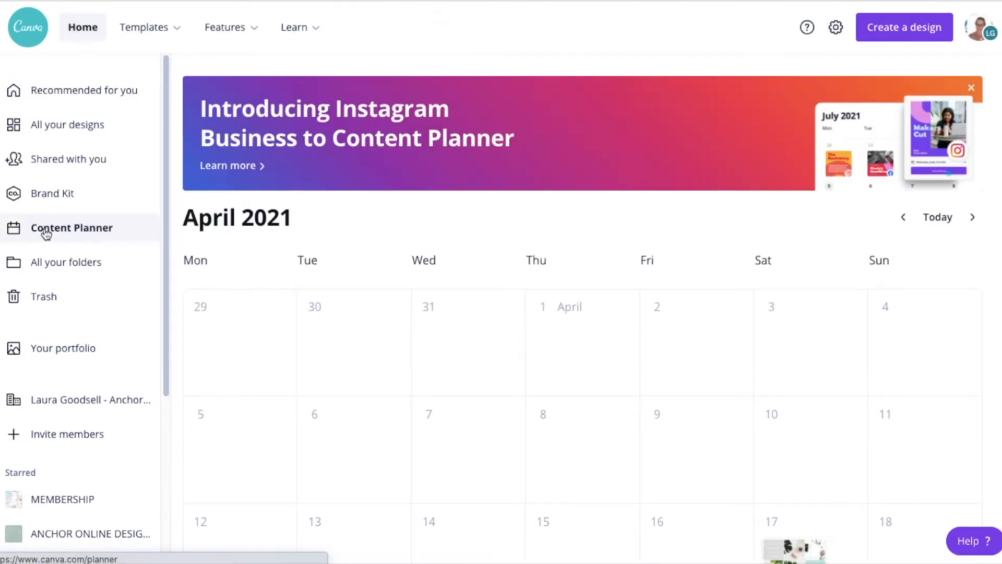
drag(1001, 184, 1001, 333)
mouse_move(787, 296)
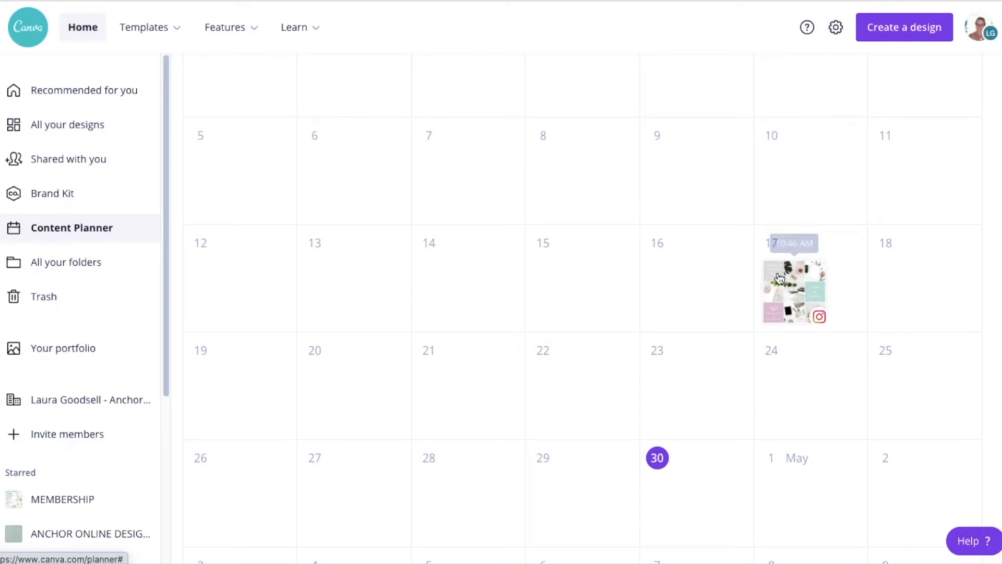
scroll(665, 392, down, 2)
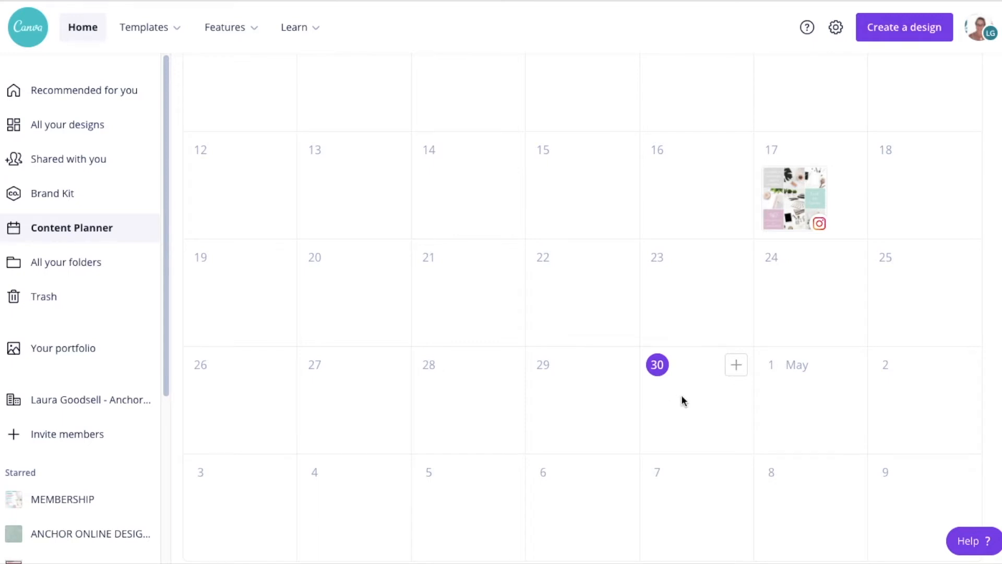
click(736, 366)
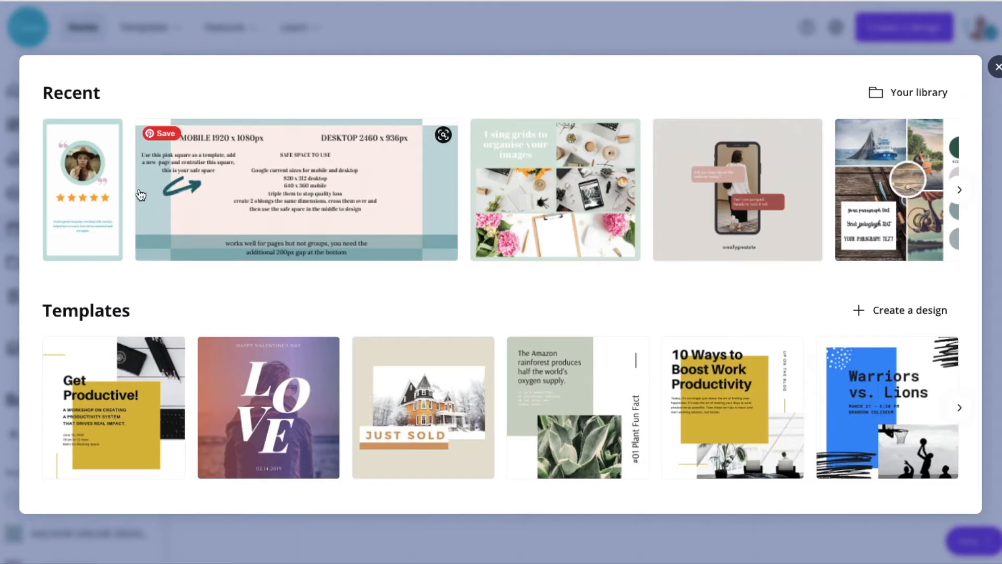
click(88, 192)
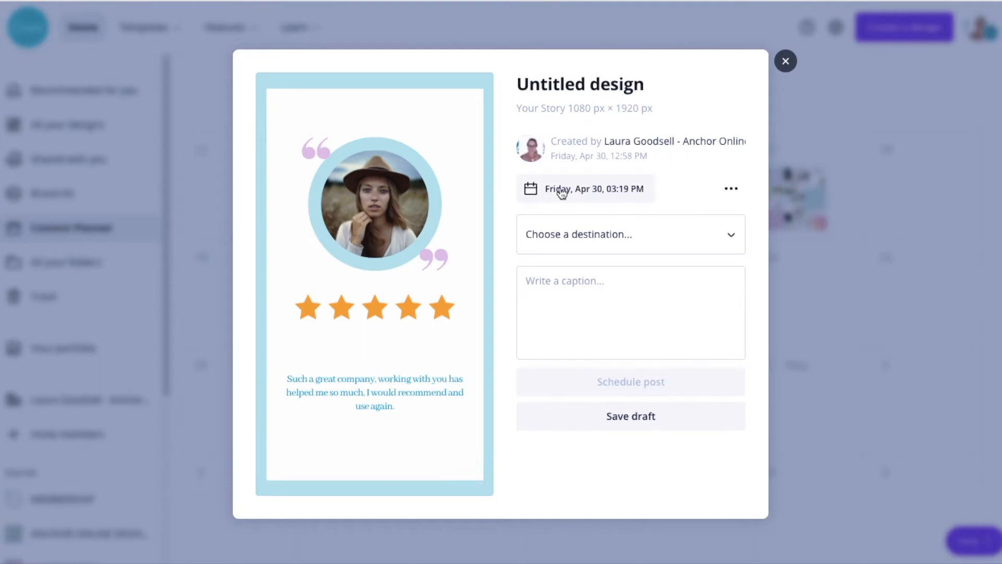
Set the post's scheduled date to Friday, May 7, 2021 and its time to 06:19 AM
click(588, 191)
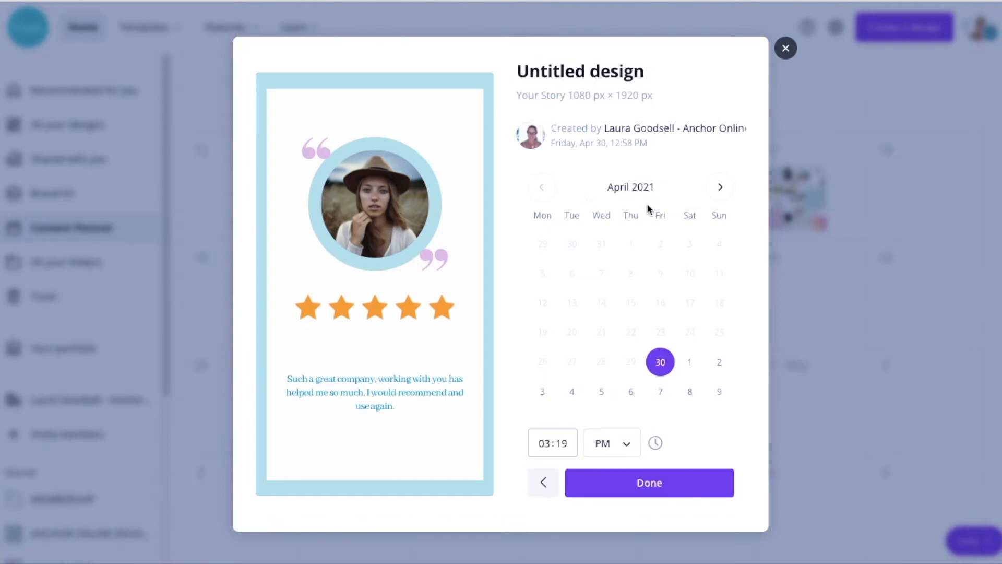
click(660, 392)
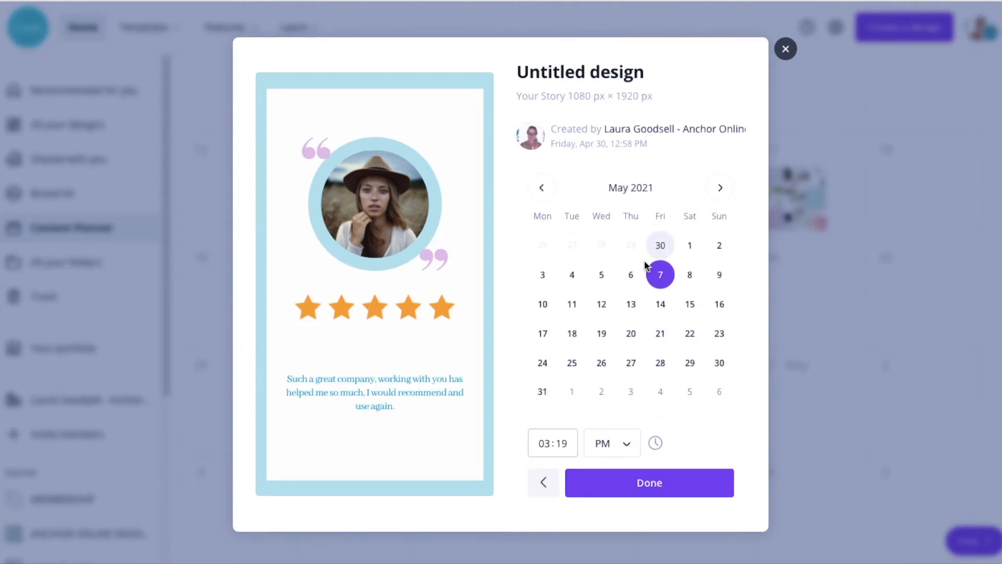
click(547, 444)
click(624, 447)
click(625, 416)
click(543, 447)
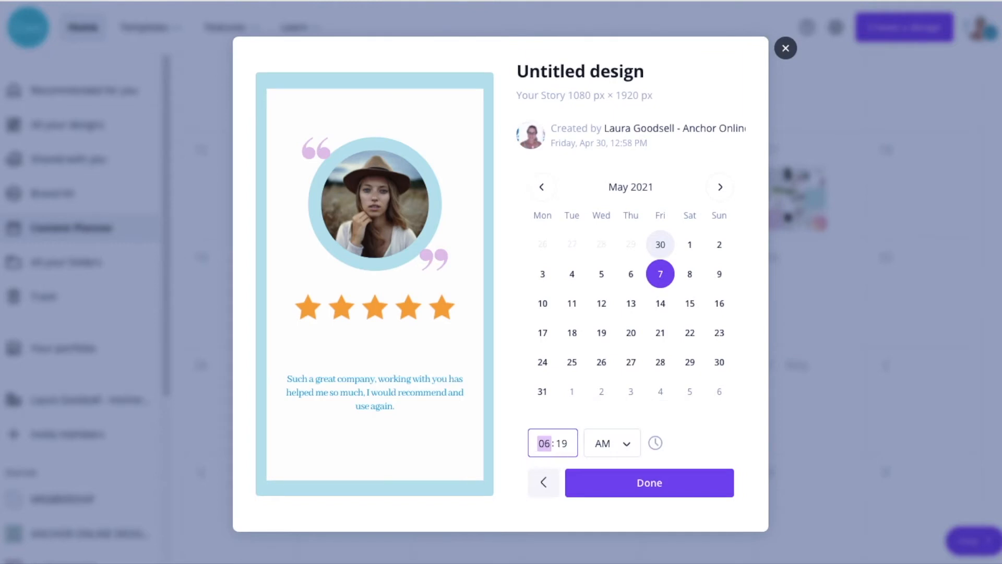
click(662, 485)
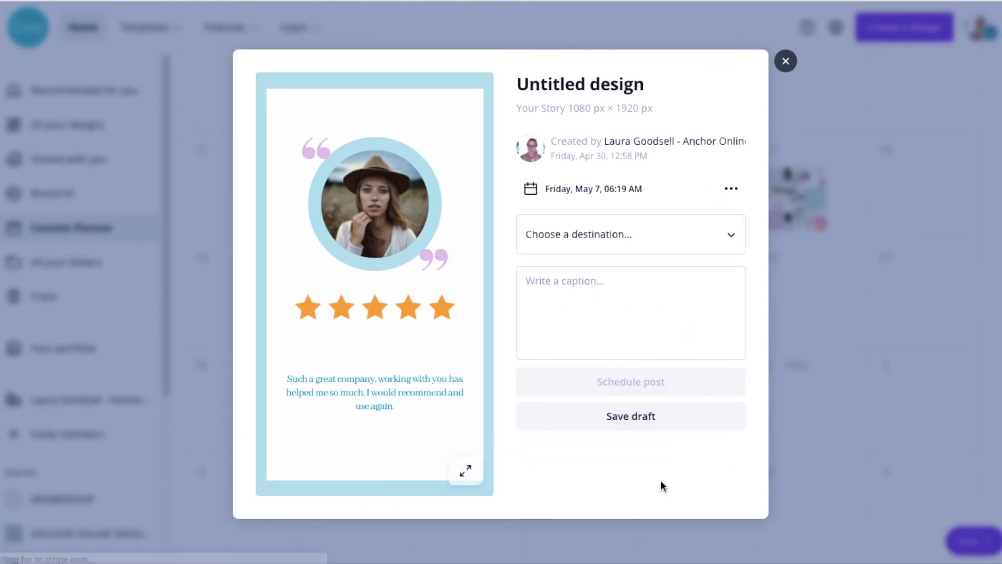
Target the post at the anchoronlinedesigns Instagram account with the caption "NEW REVIEW" and have the design resized for Instagram
click(667, 238)
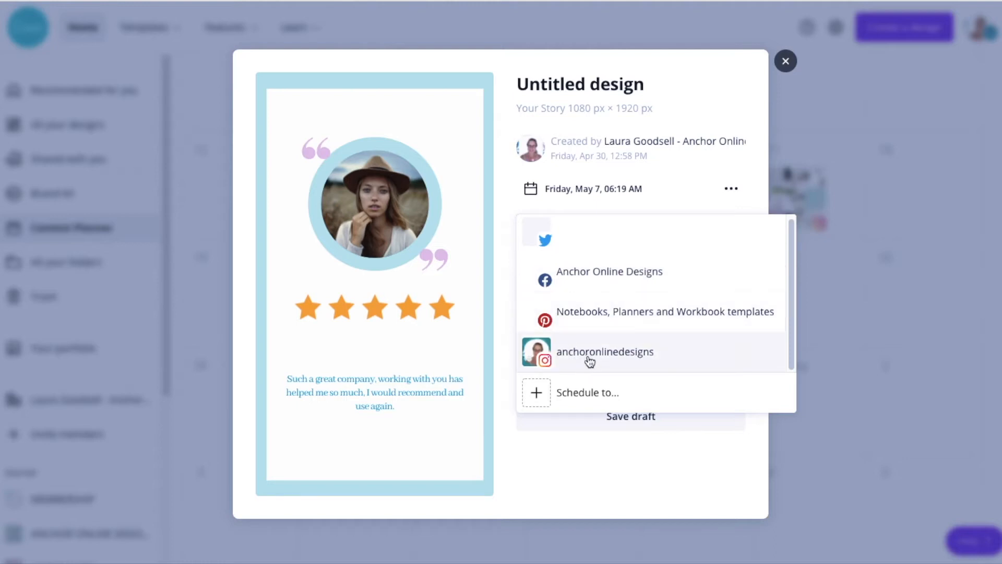
click(654, 350)
click(543, 282)
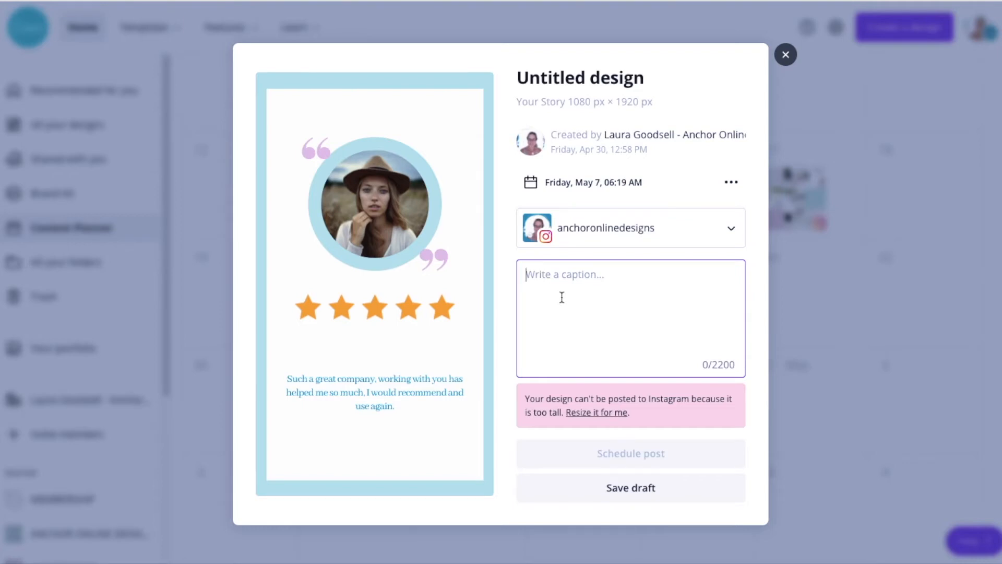
text(NEW REVIEW)
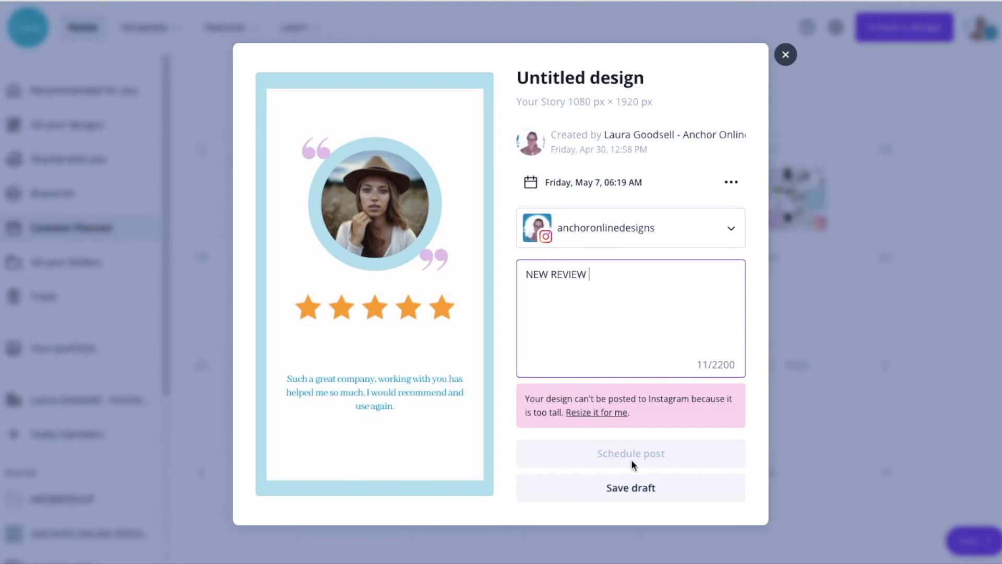
click(603, 414)
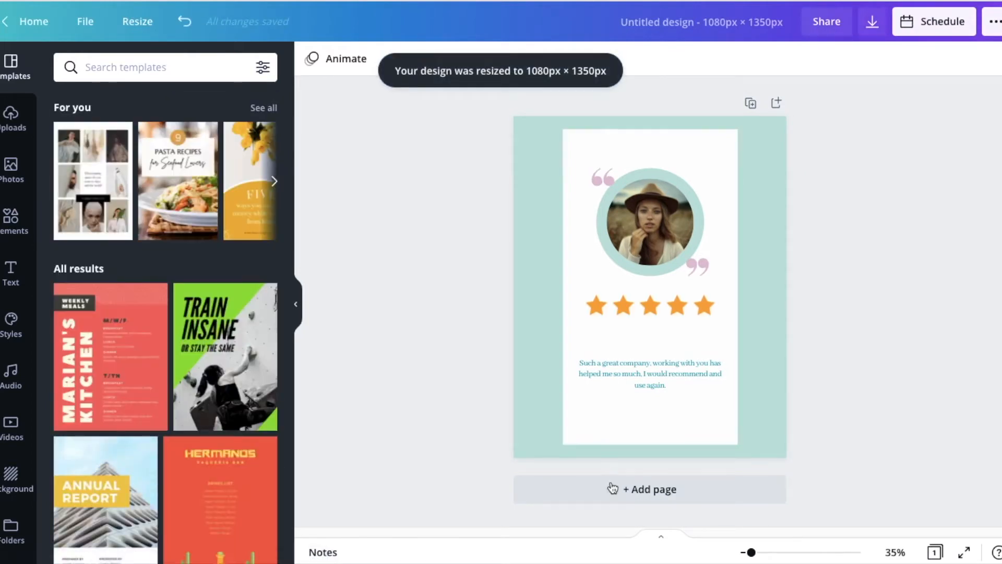
Set up scheduling for the resized design with the anchoronlinedesigns Instagram account as destination and the caption "NEW REVIEW"
click(929, 22)
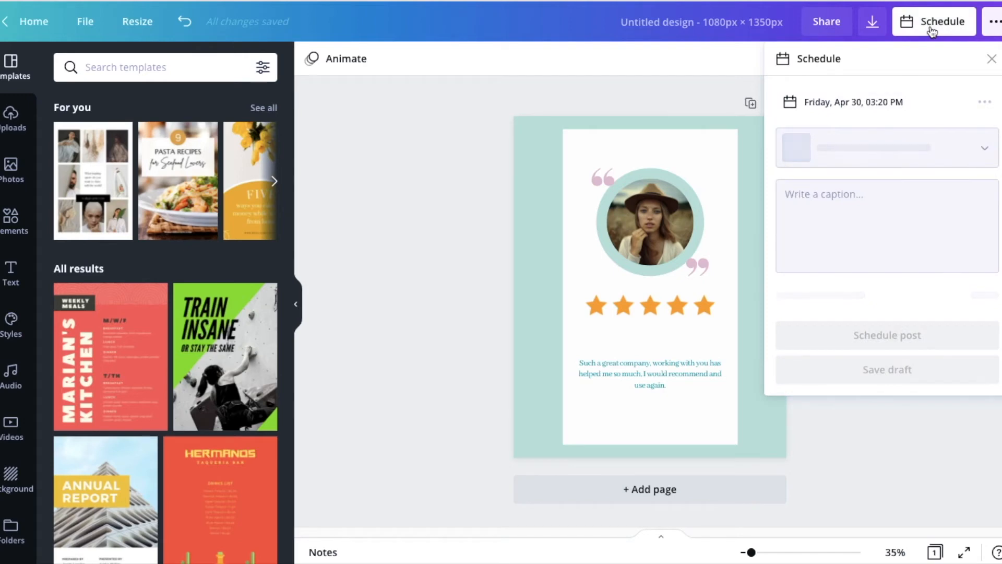
click(890, 147)
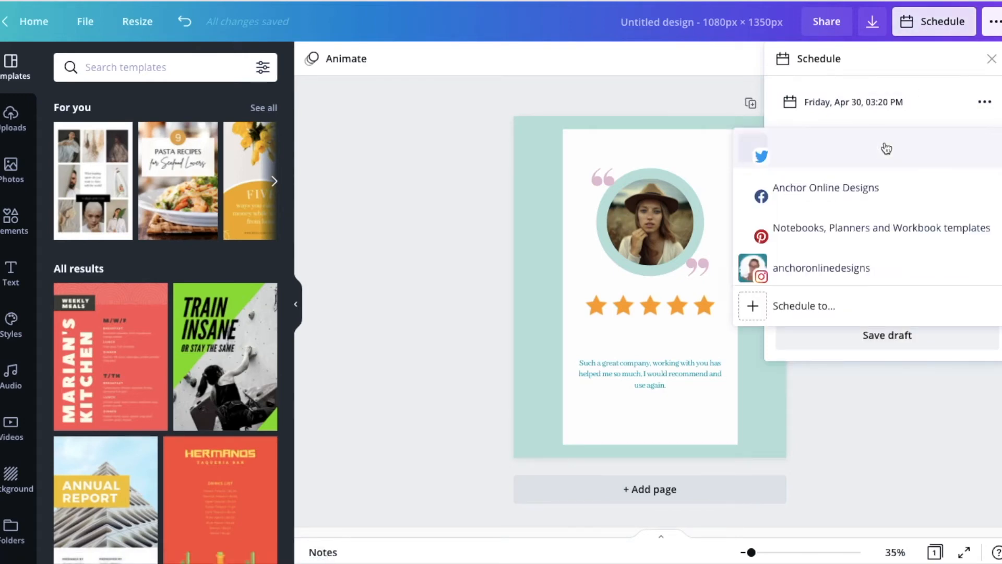
click(838, 265)
click(855, 220)
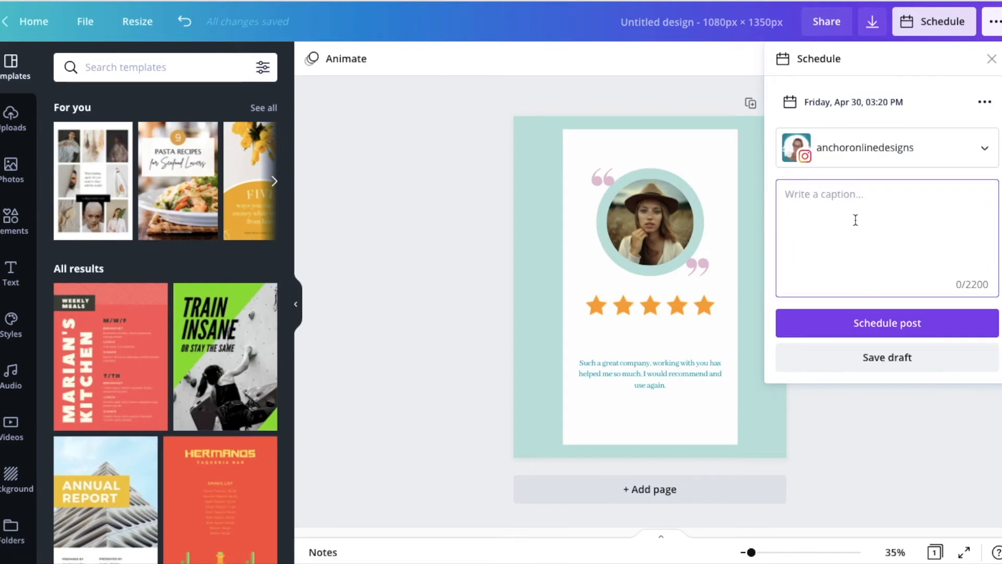
text(NEW REVIEW)
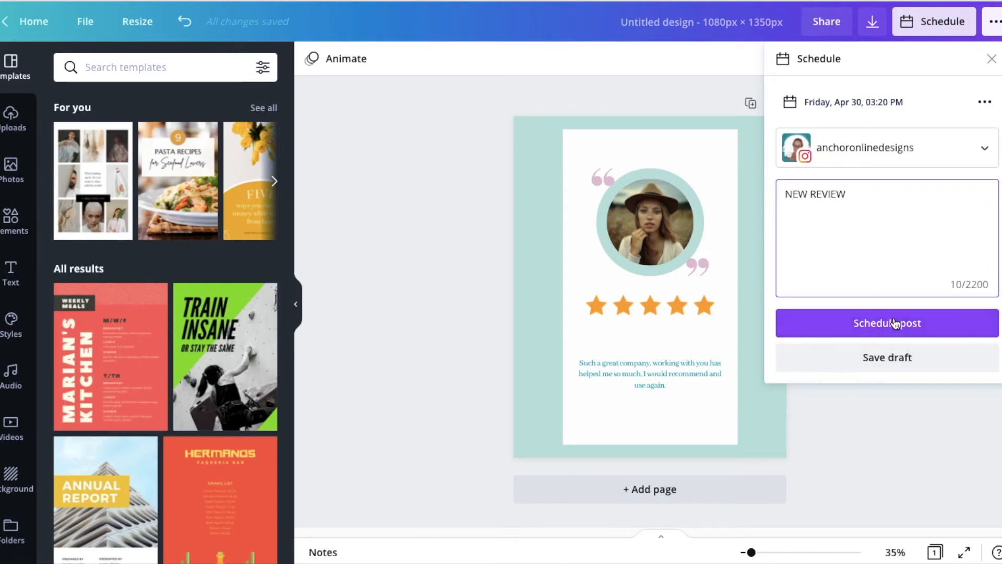
Examine the available posting destinations and the Instagram Business option for connecting another account, keeping anchoronlinedesigns selected
click(863, 149)
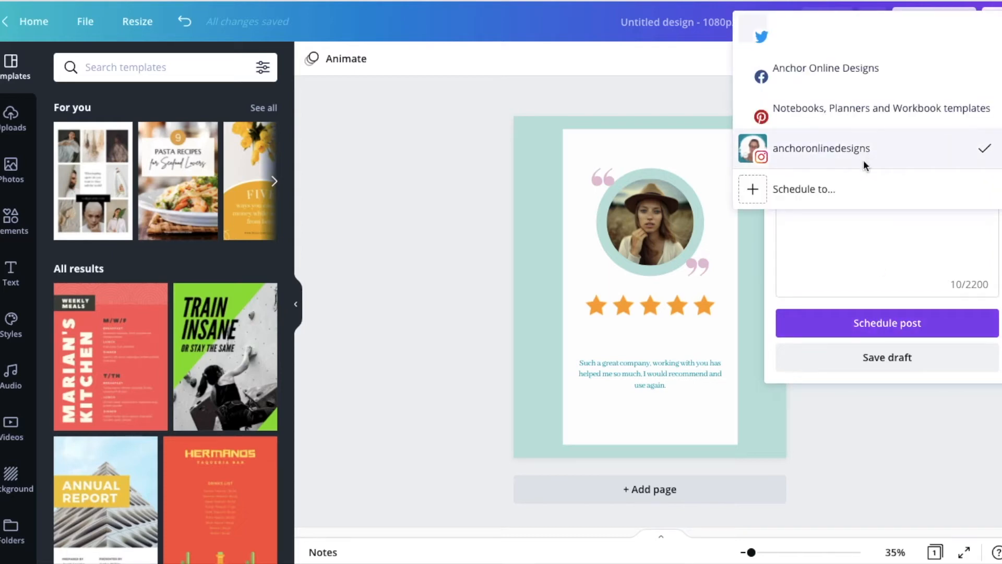
click(878, 149)
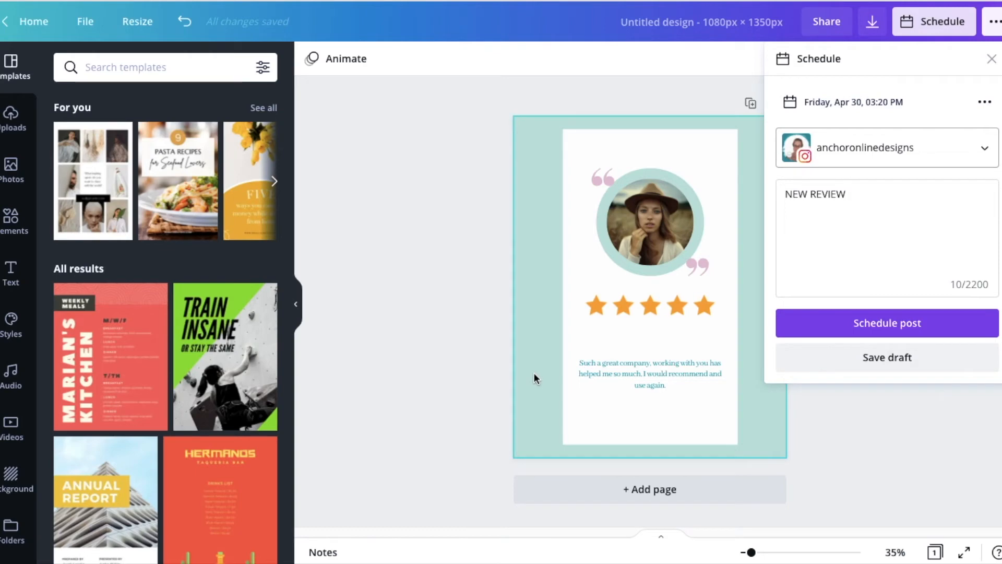
click(898, 149)
click(791, 190)
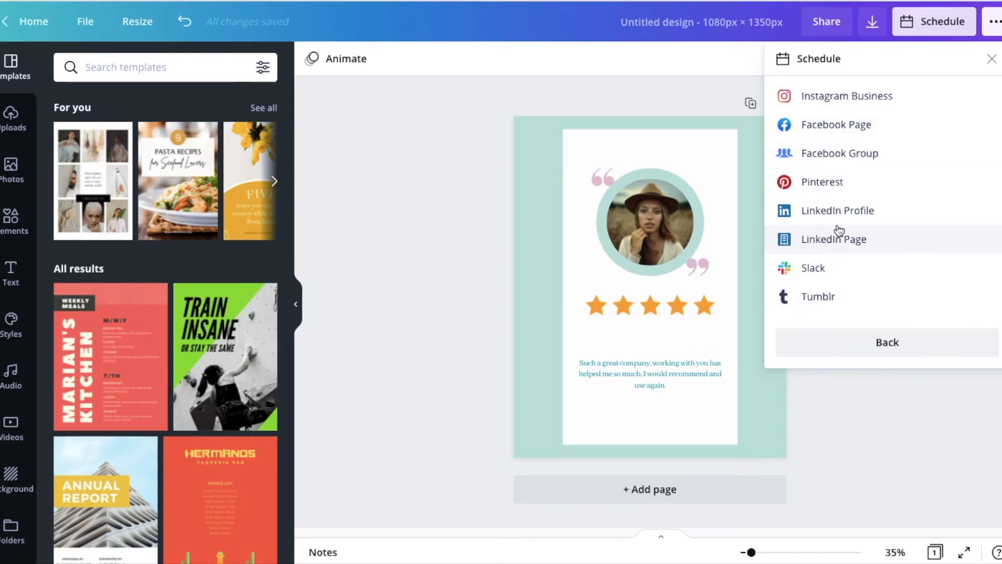
click(821, 95)
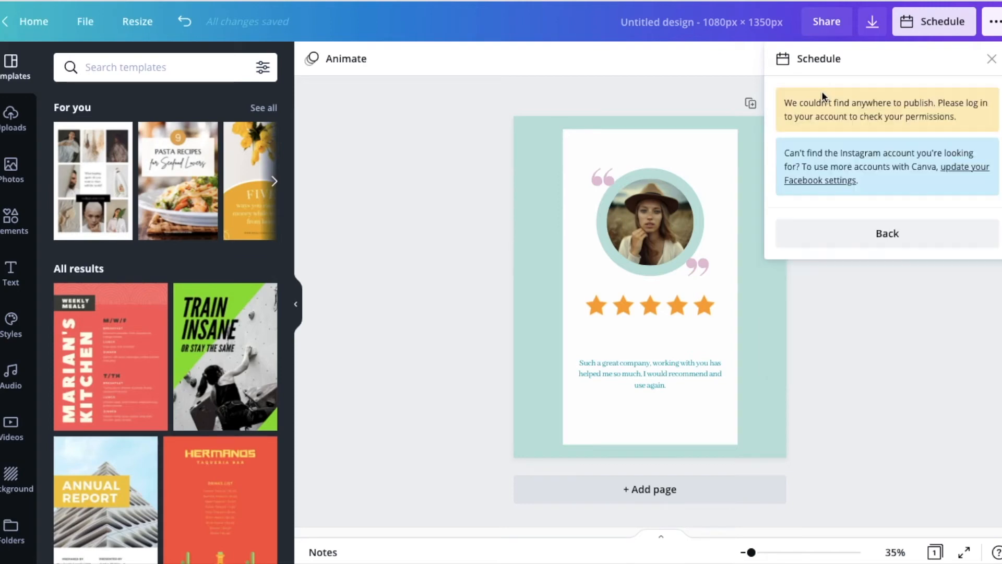
click(869, 245)
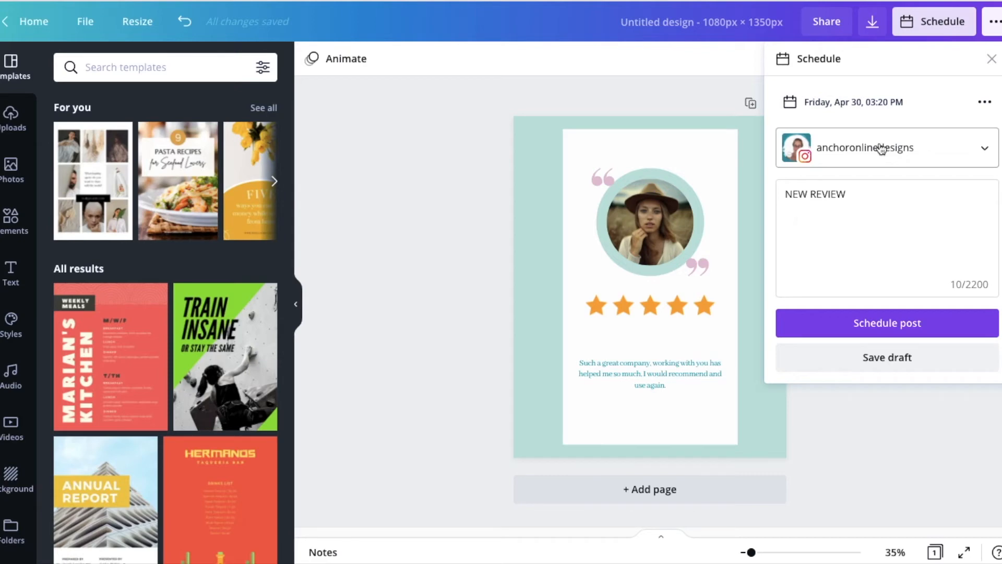
click(964, 148)
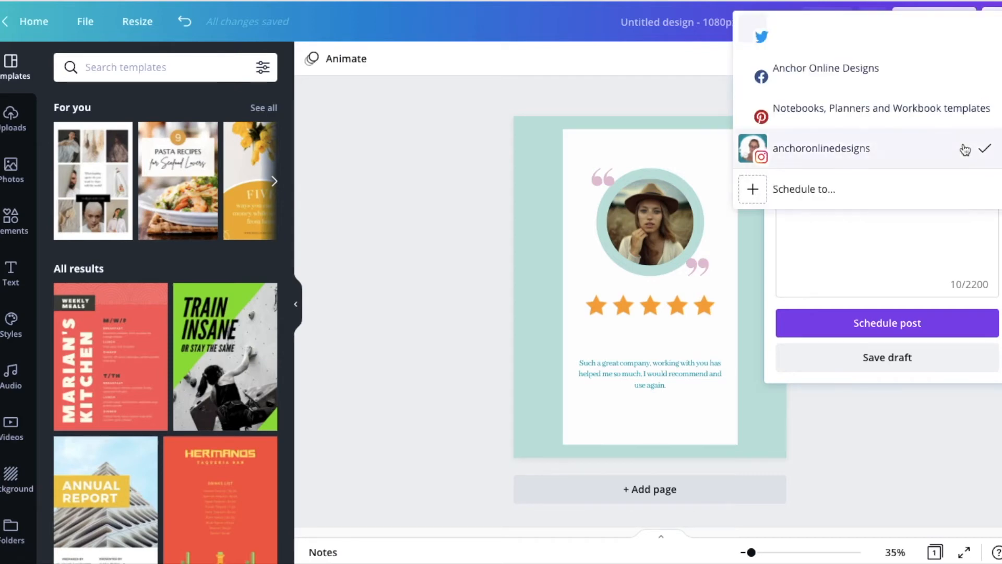
click(822, 150)
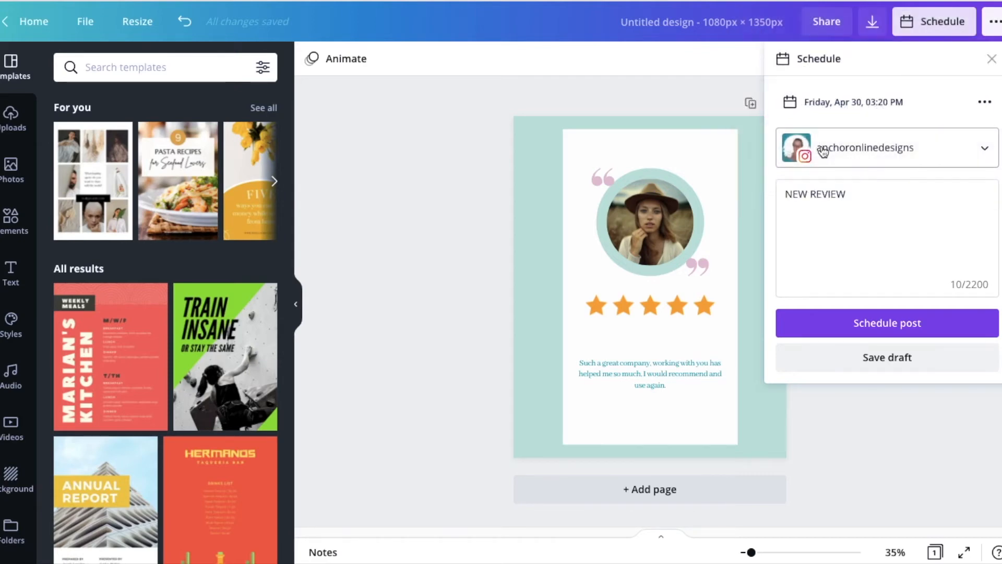
Schedule the Instagram post and make a copy of the scheduled design
click(881, 324)
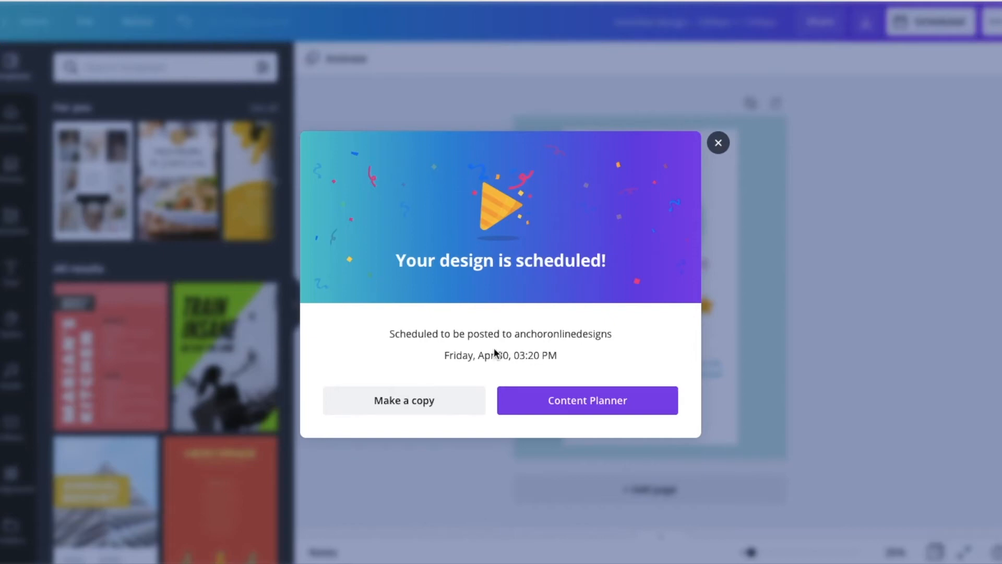
click(385, 406)
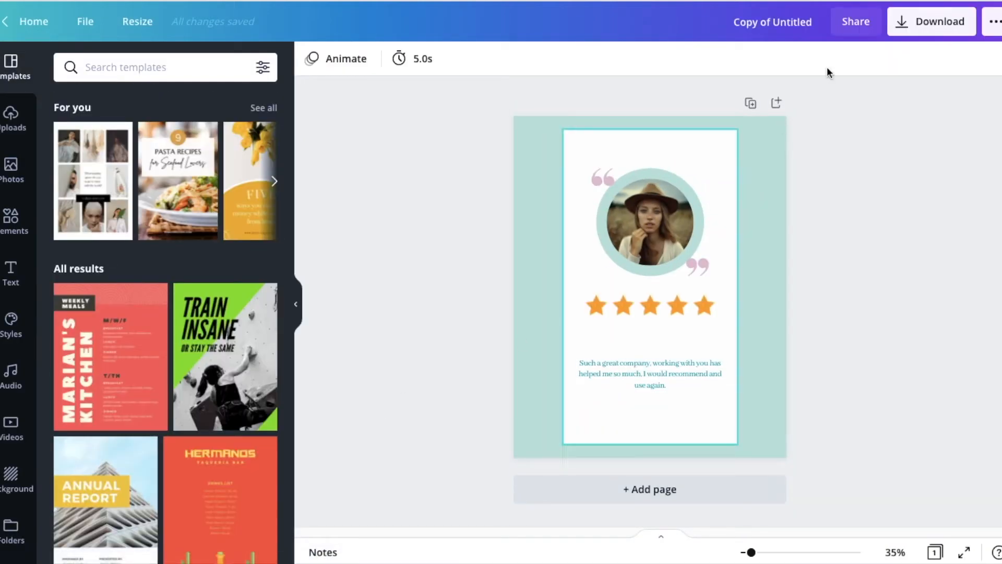
Find the Schedule option among all publishing options for the copied design and set its post date to Wednesday, May 5, 2021
click(994, 26)
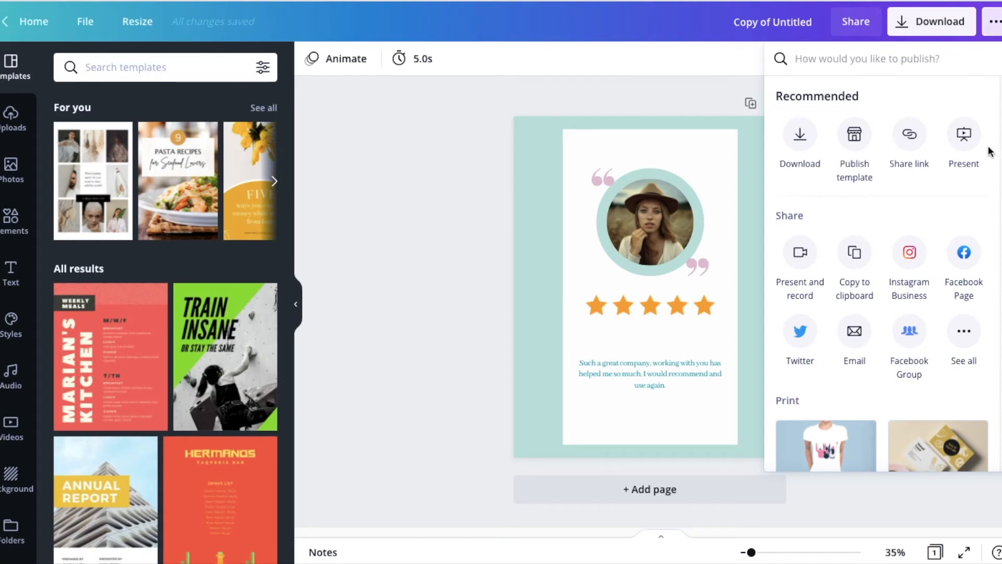
scroll(997, 127, down, 2)
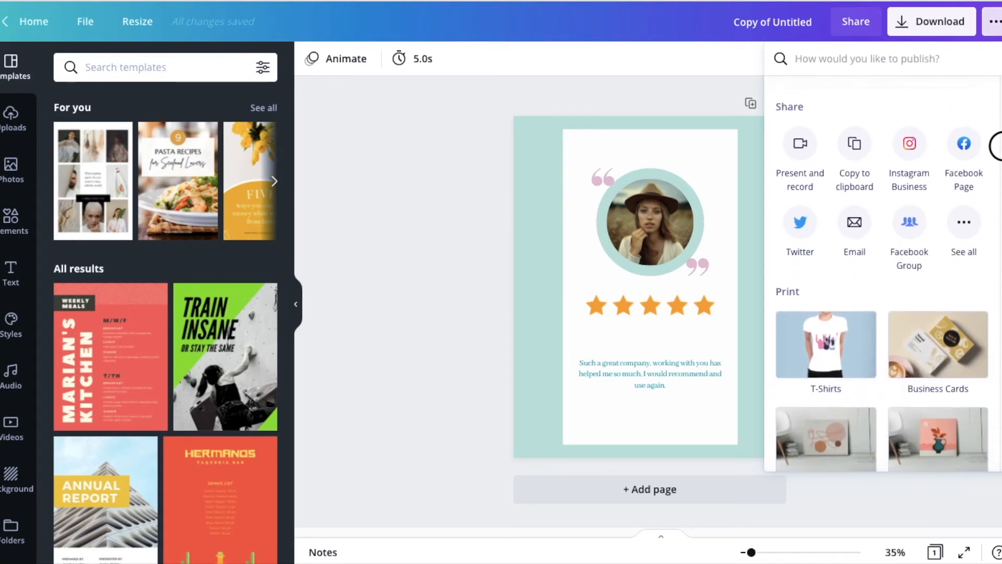
click(964, 223)
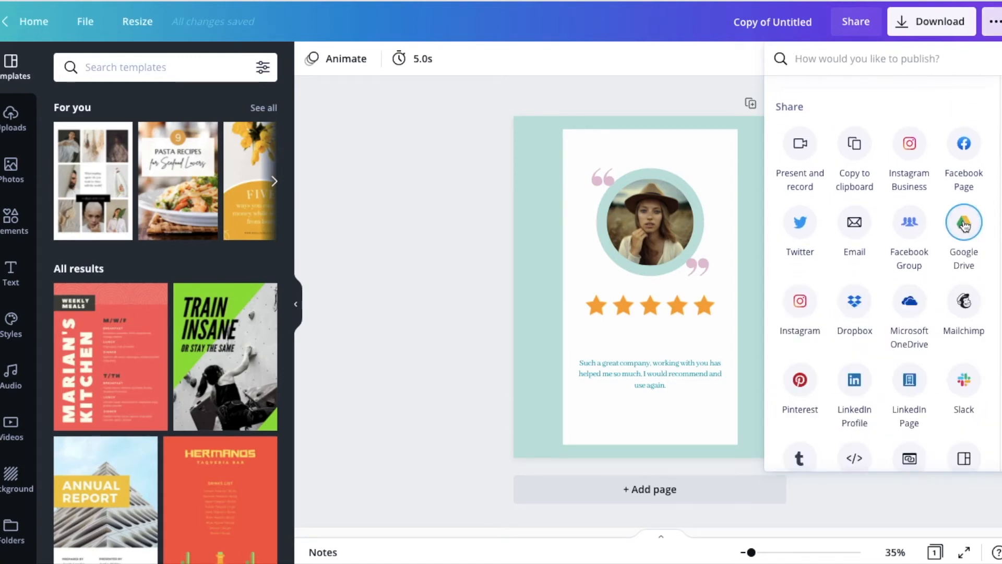
scroll(933, 377, up, 2)
scroll(933, 377, down, 3)
scroll(933, 378, down, 8)
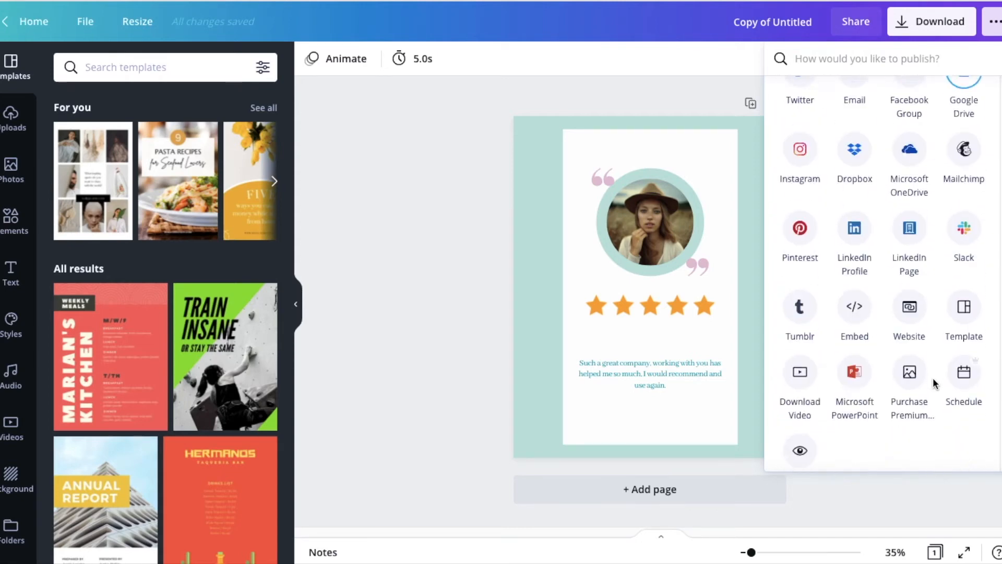
scroll(933, 378, up, 2)
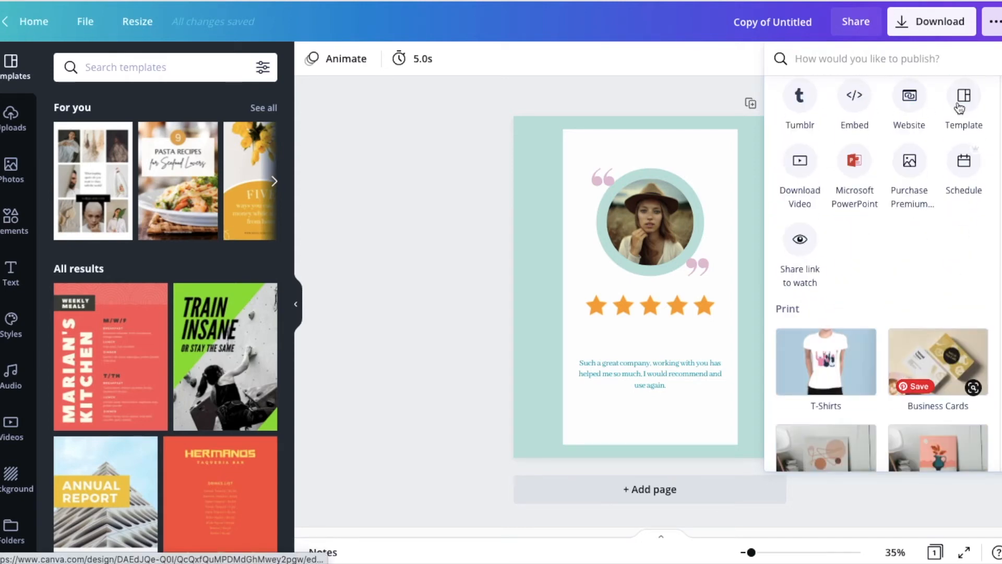
click(965, 163)
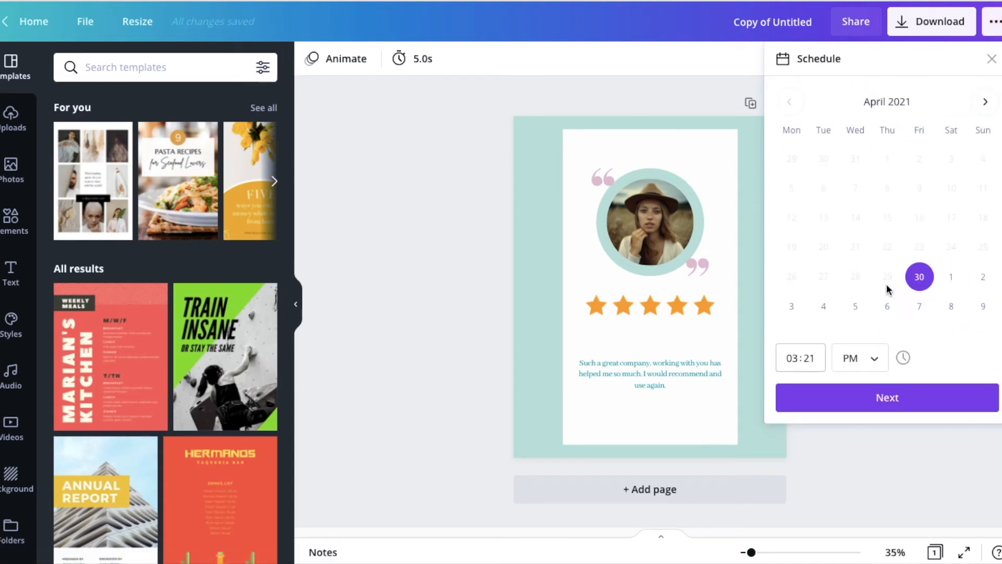
click(856, 307)
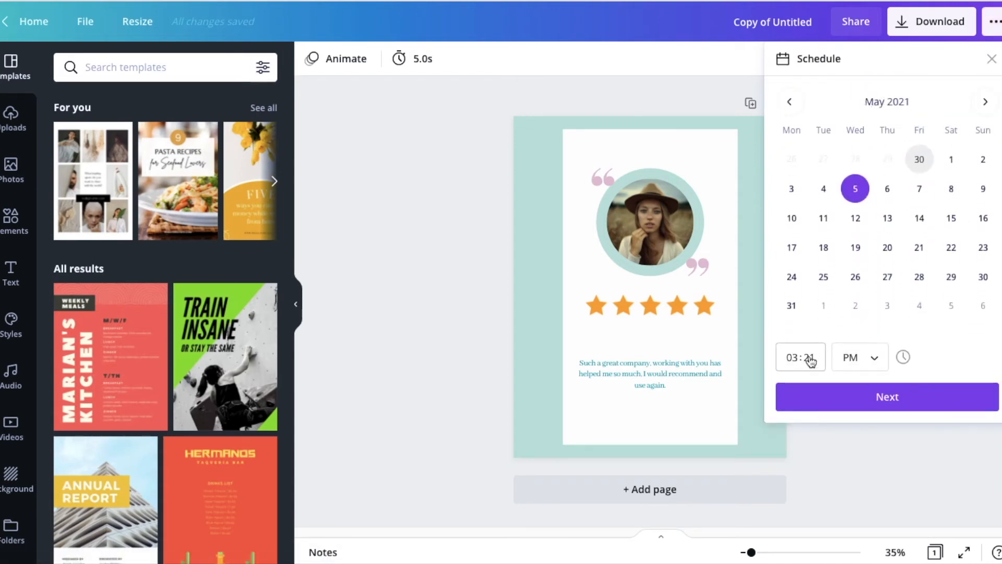
click(889, 398)
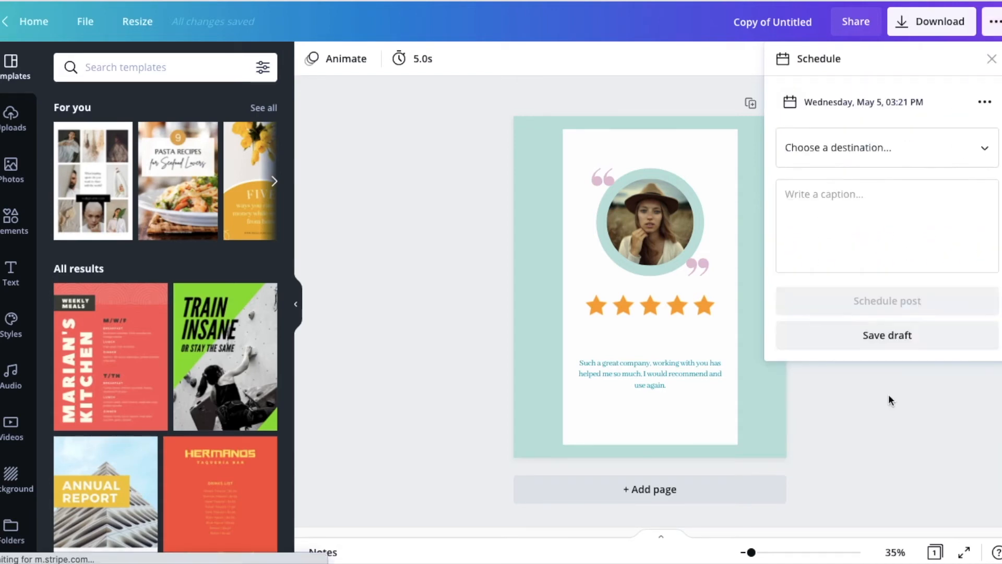
Choose the anchoronlinedesigns Instagram account as destination and schedule the copied design without a caption, closing the confirmation
click(860, 148)
click(847, 269)
click(845, 205)
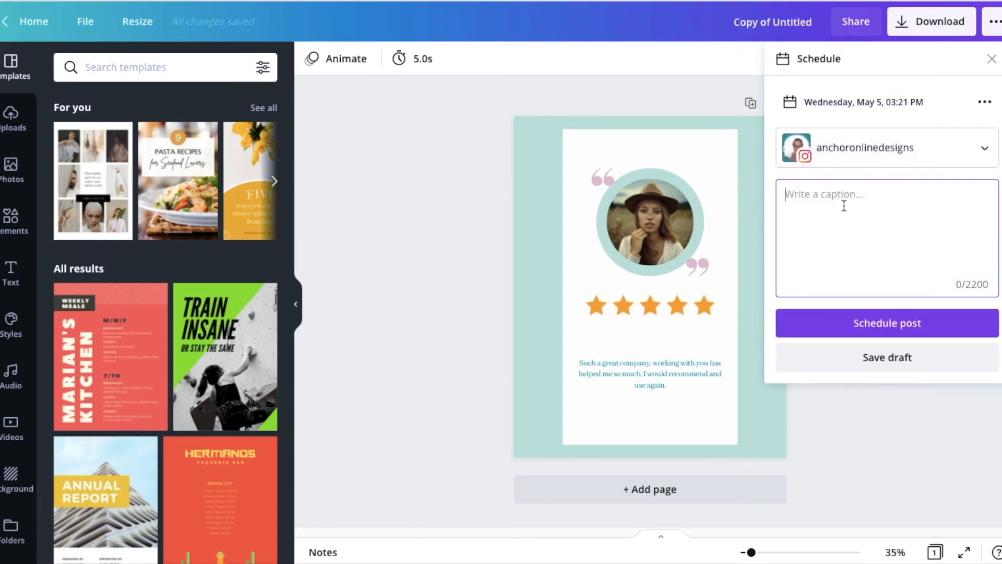
click(891, 323)
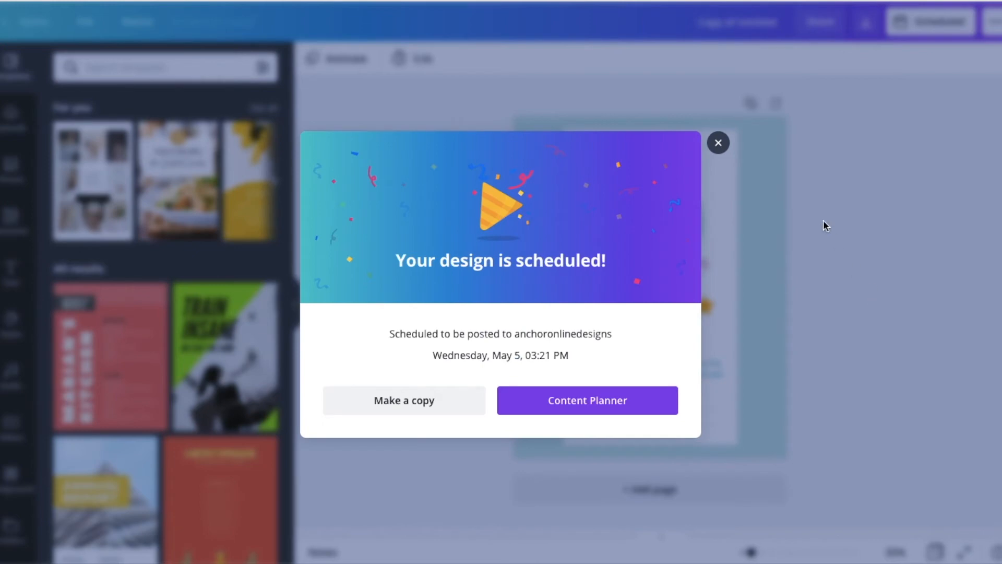
click(719, 142)
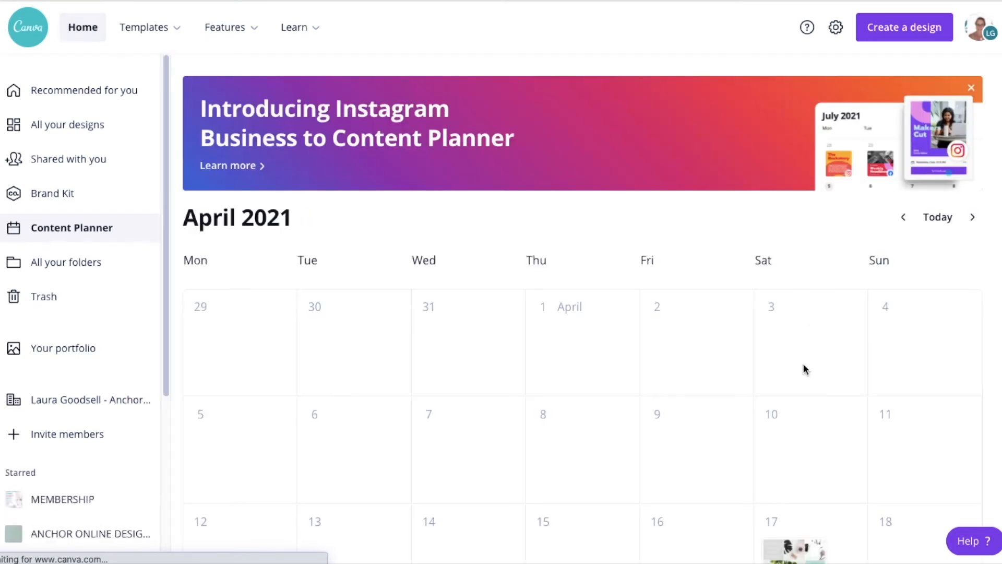
Review the details of the Instagram post scheduled for April 30 in the Content Planner calendar and dismiss the leftover scheduling confirmation
scroll(804, 364, down, 8)
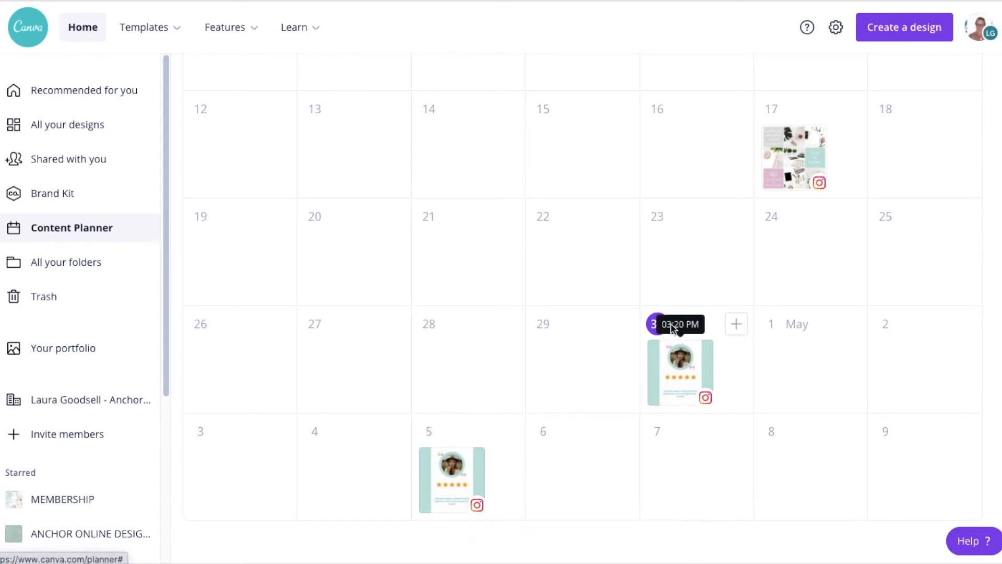
click(682, 371)
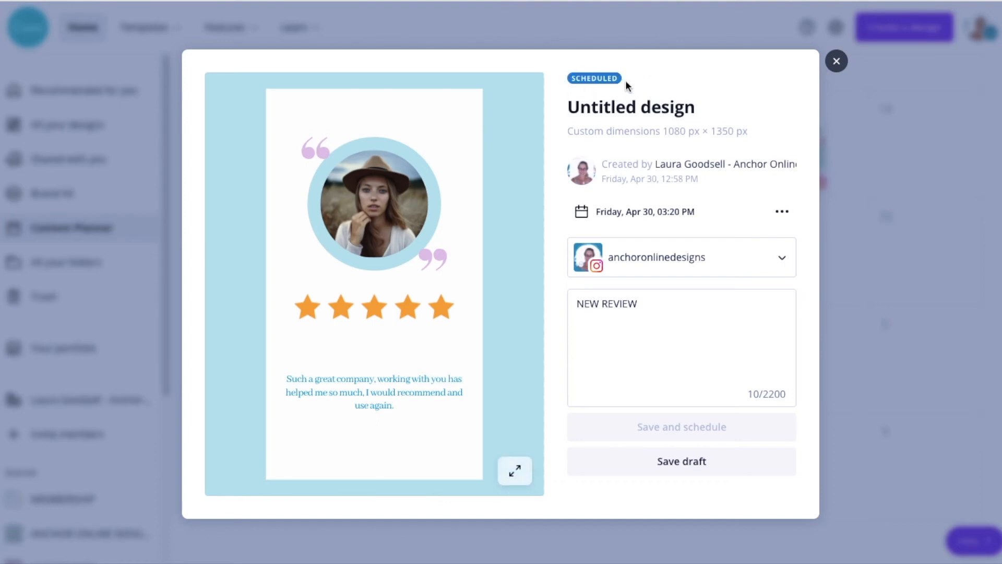
click(835, 62)
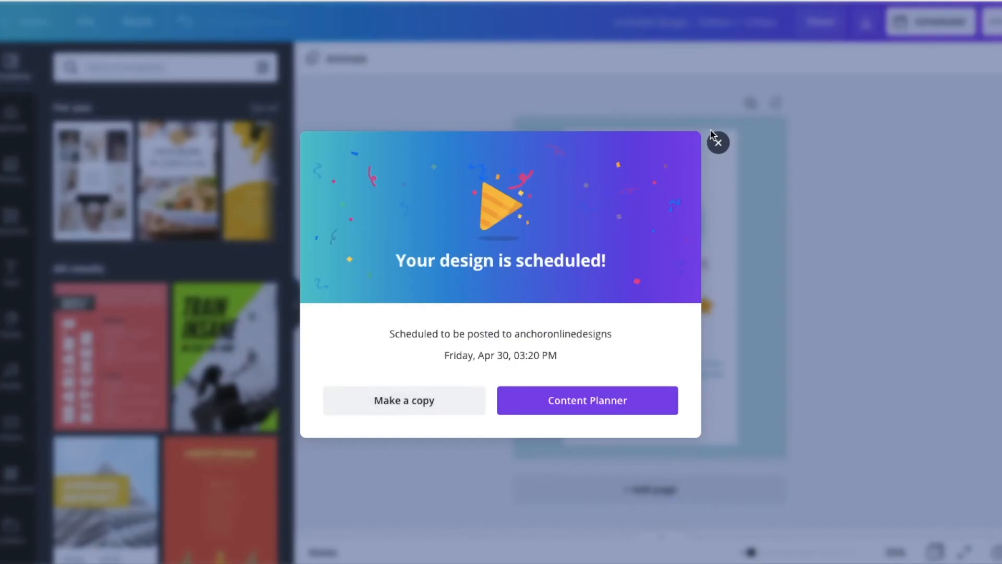
click(714, 140)
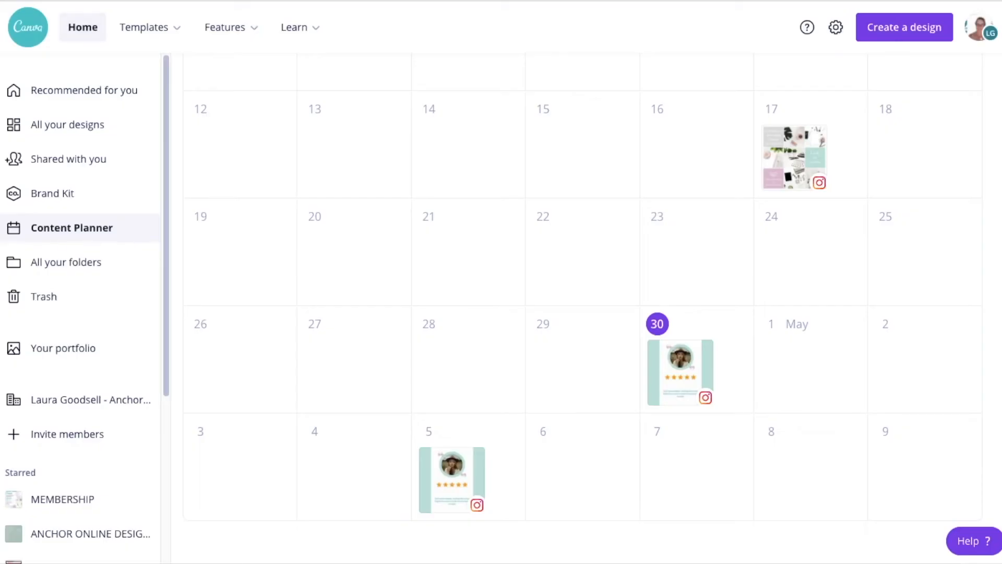
Create a new Instagram Post design from the recently used template with the cosmetics photo
click(22, 40)
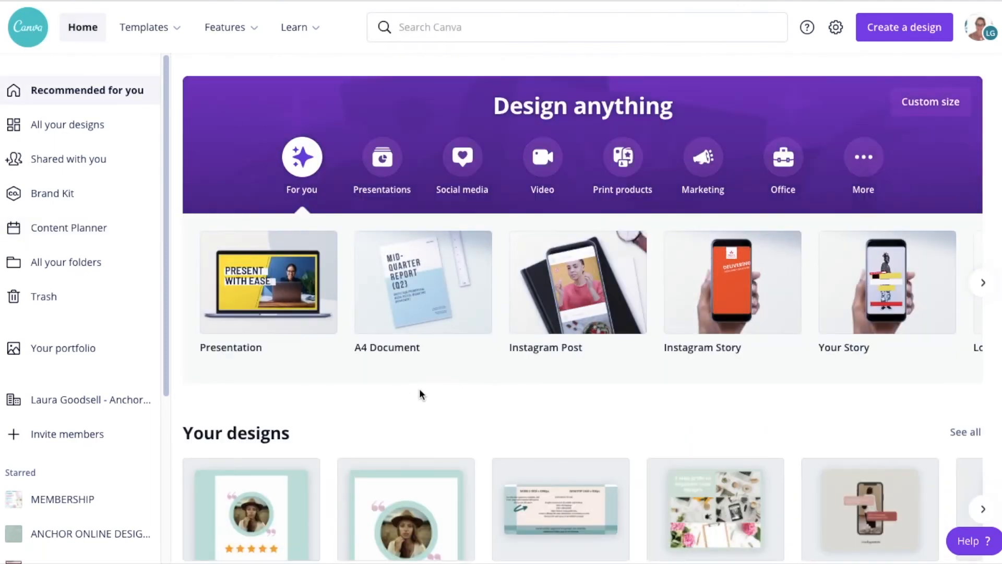
click(905, 30)
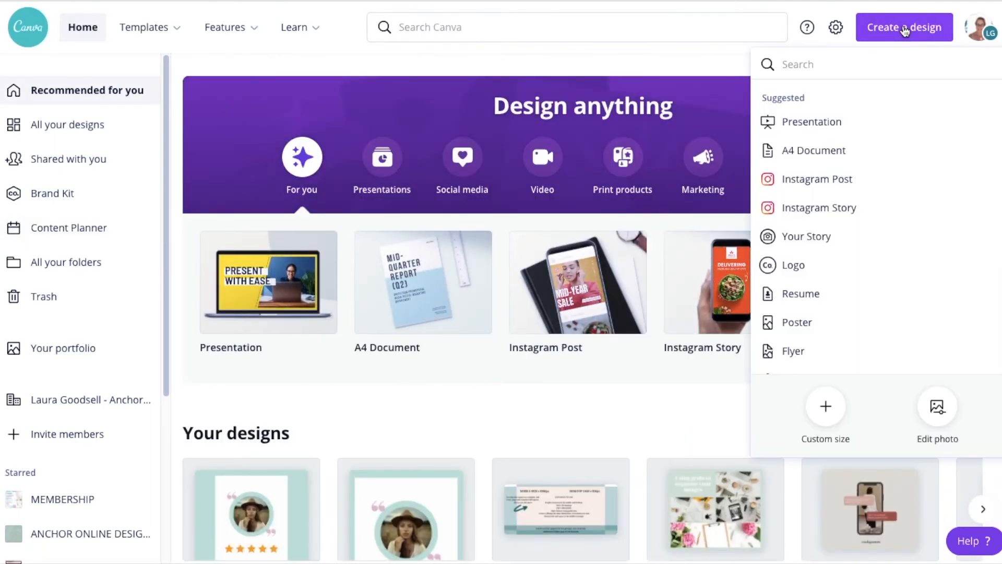
click(829, 180)
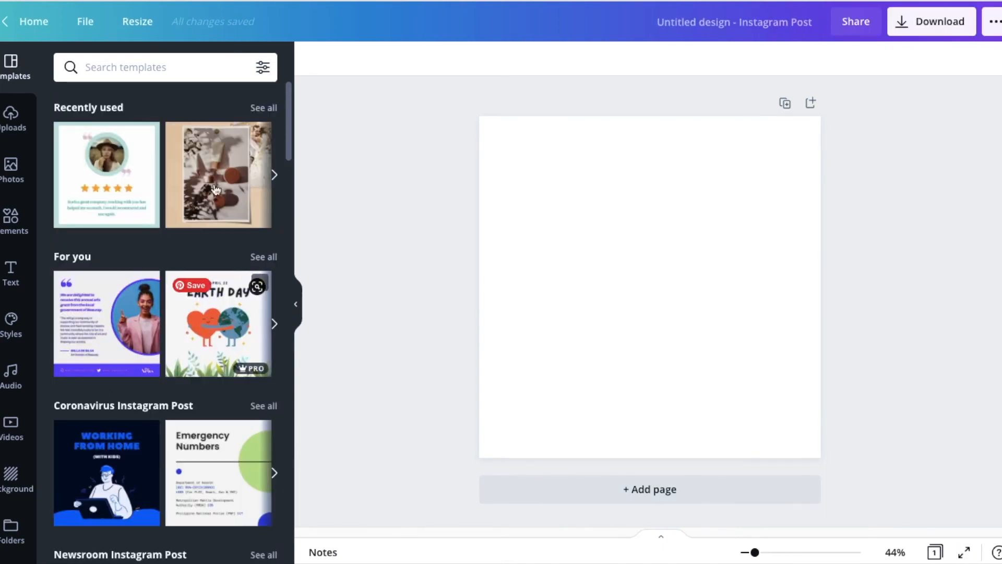
click(210, 194)
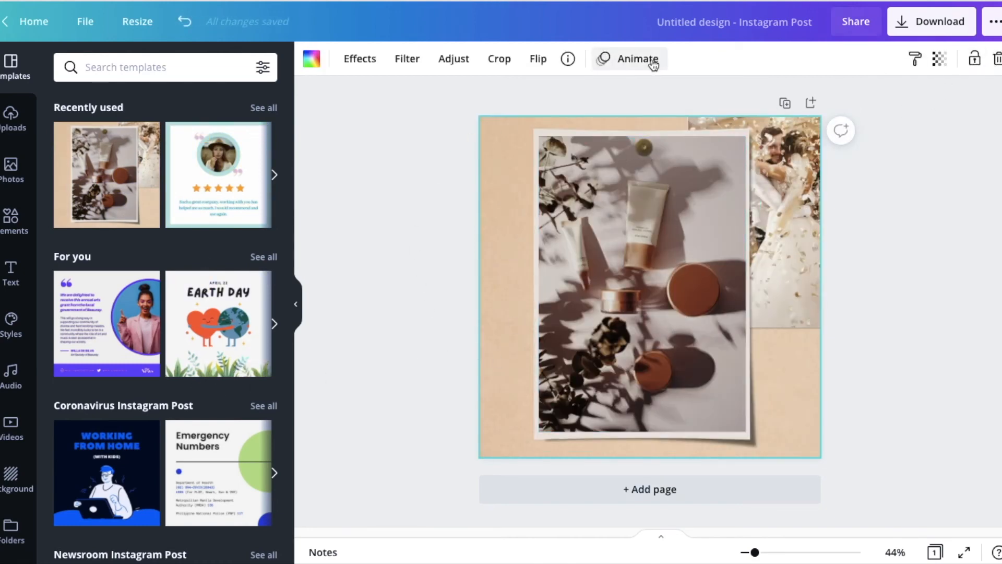
Look through all publishing options for the new design and start scheduling it, accepting the suggested date and time
click(995, 23)
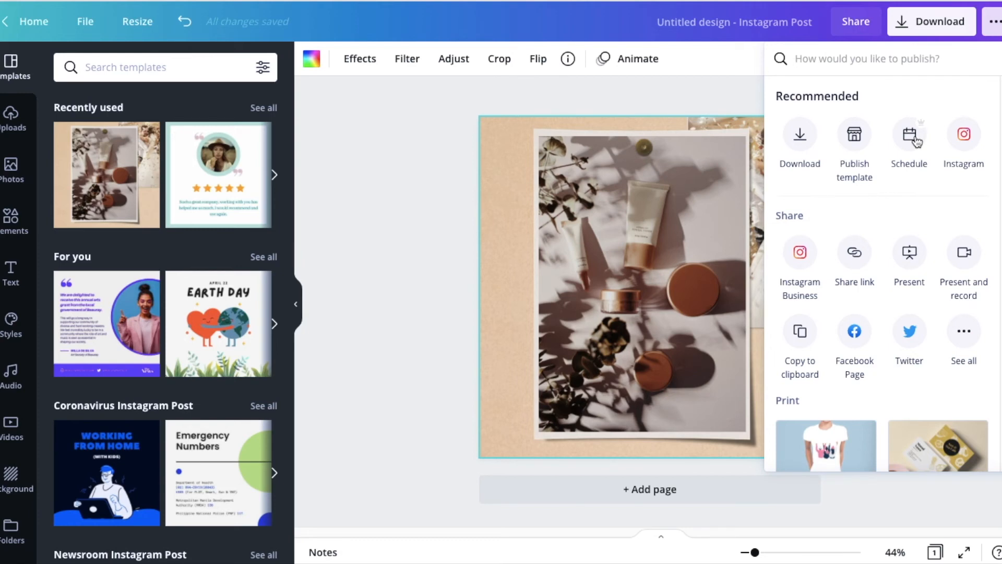
scroll(996, 104, down, 3)
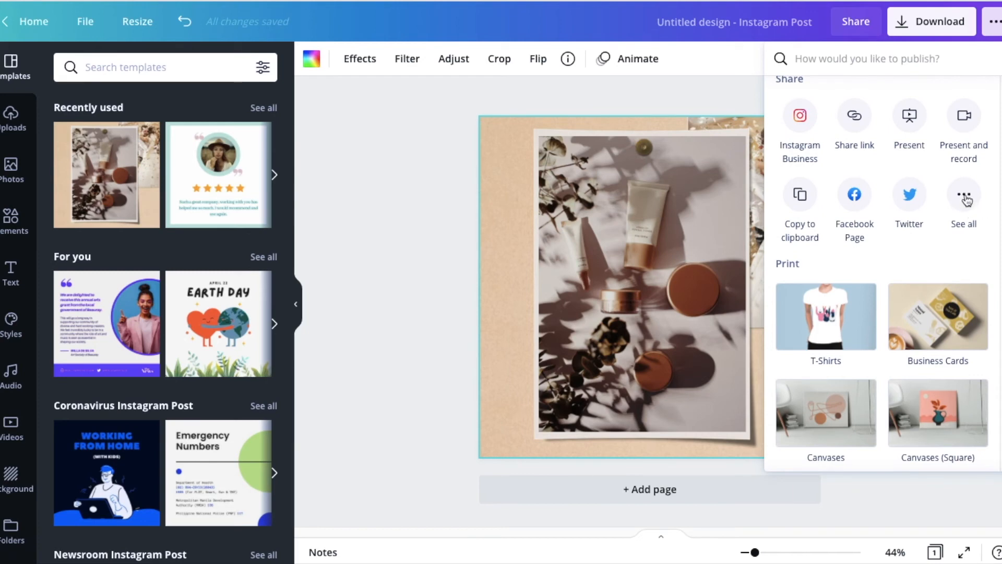
click(966, 209)
scroll(940, 339, down, 1)
scroll(930, 388, down, 5)
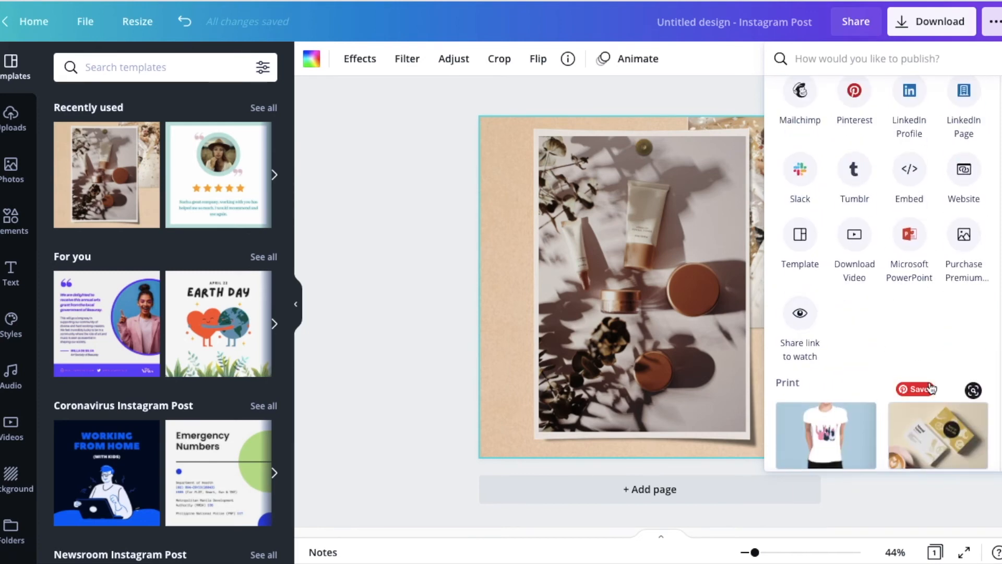
scroll(931, 387, up, 9)
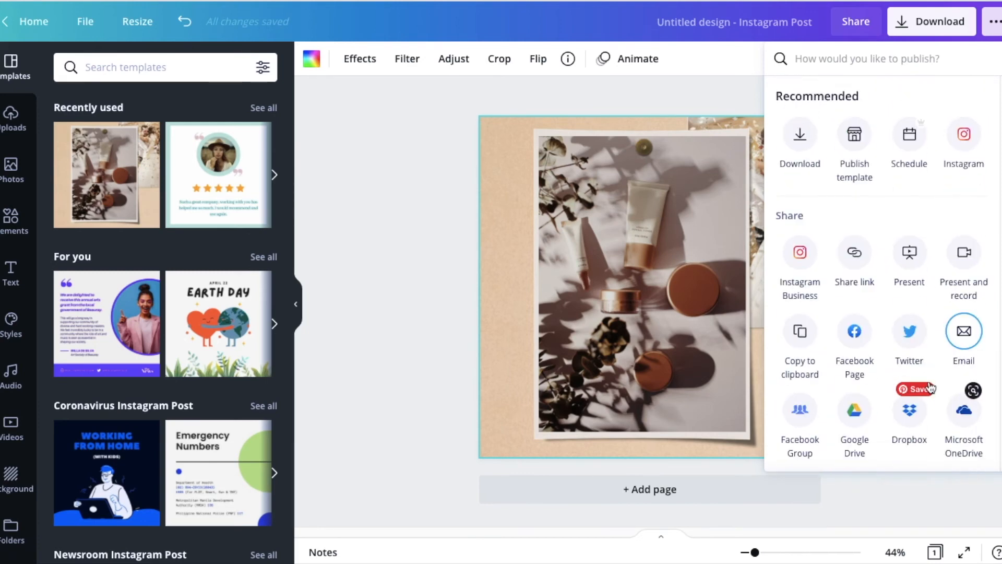
click(911, 134)
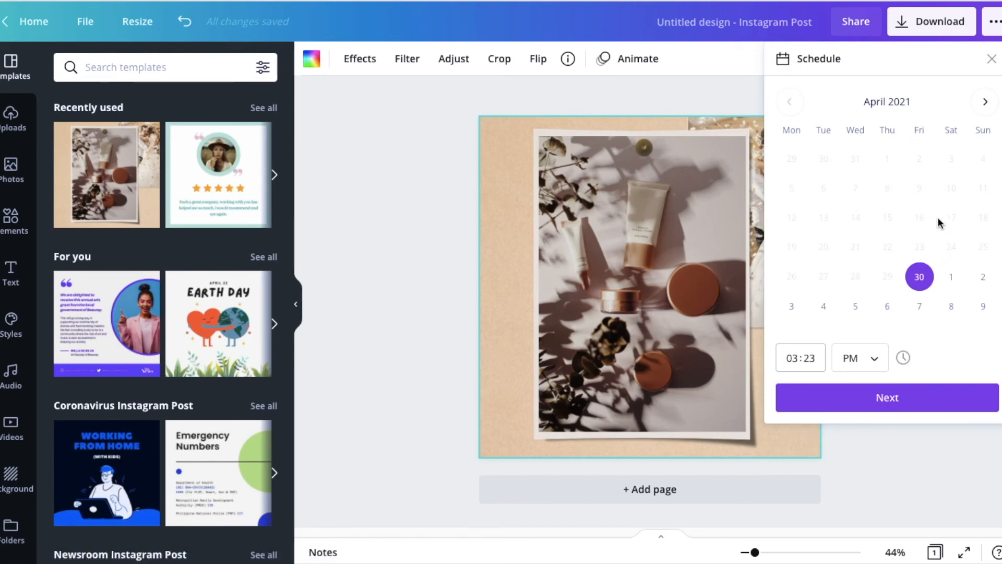
click(901, 393)
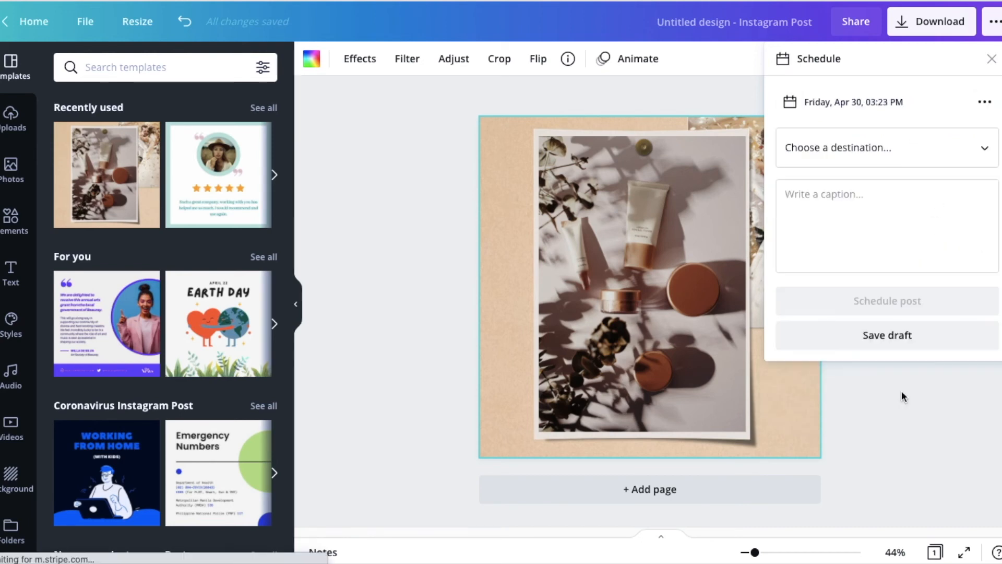
Select the Twitter account as the posting destination and enter the caption "NEW POST"
click(884, 149)
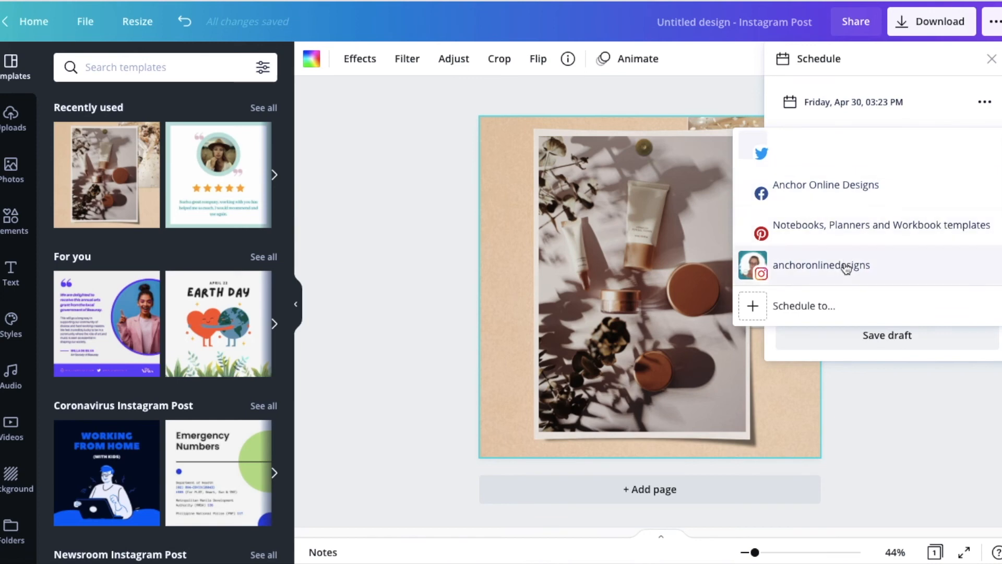
click(832, 154)
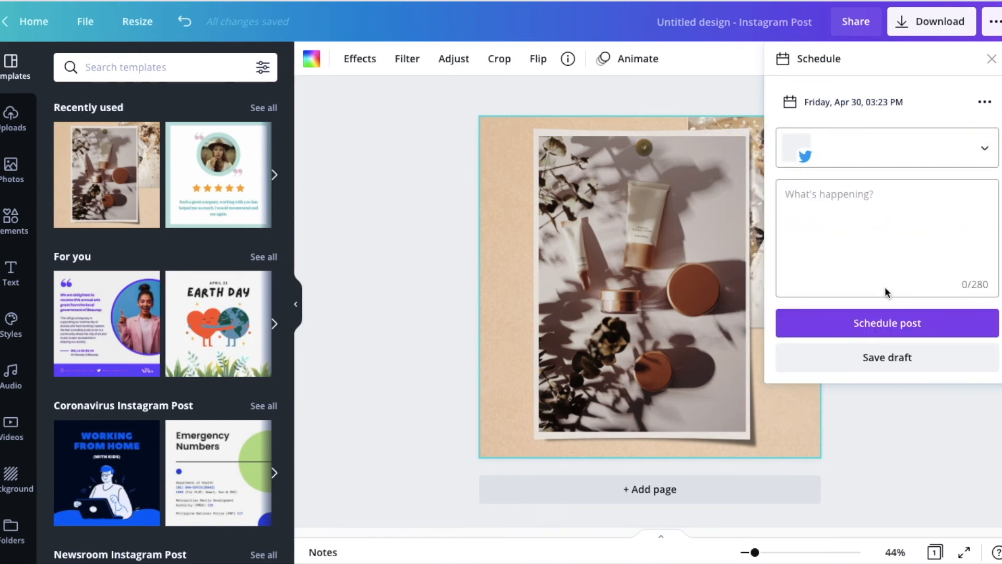
click(885, 237)
text(NEW)
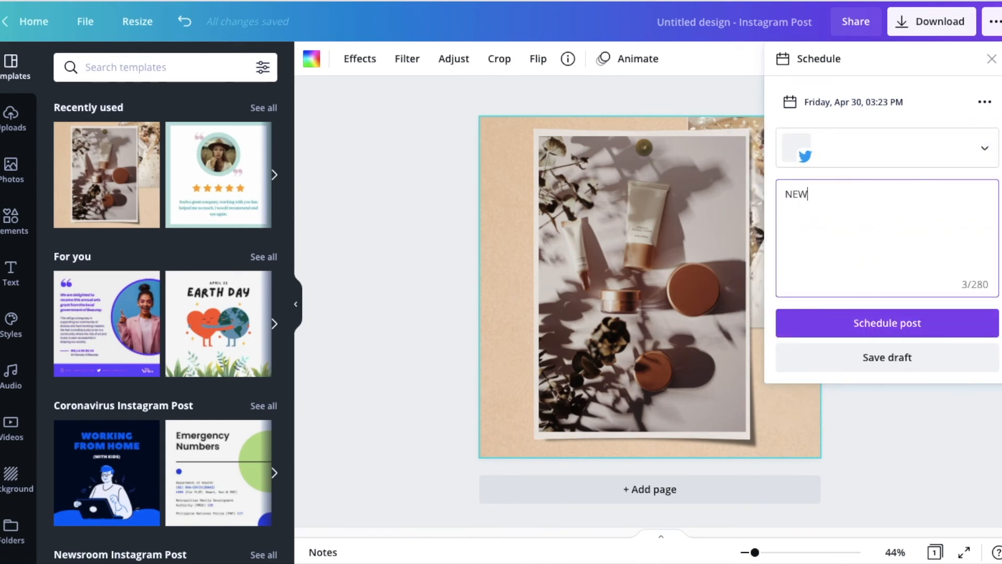
text( POST)
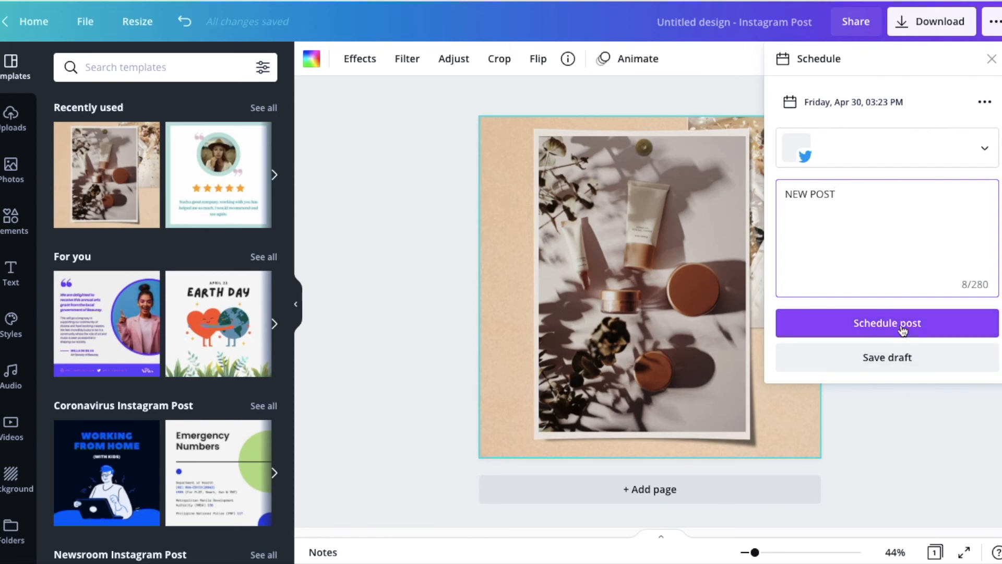
Change the post date to Sunday, May 9, keeping the time at 03:23 PM
click(854, 101)
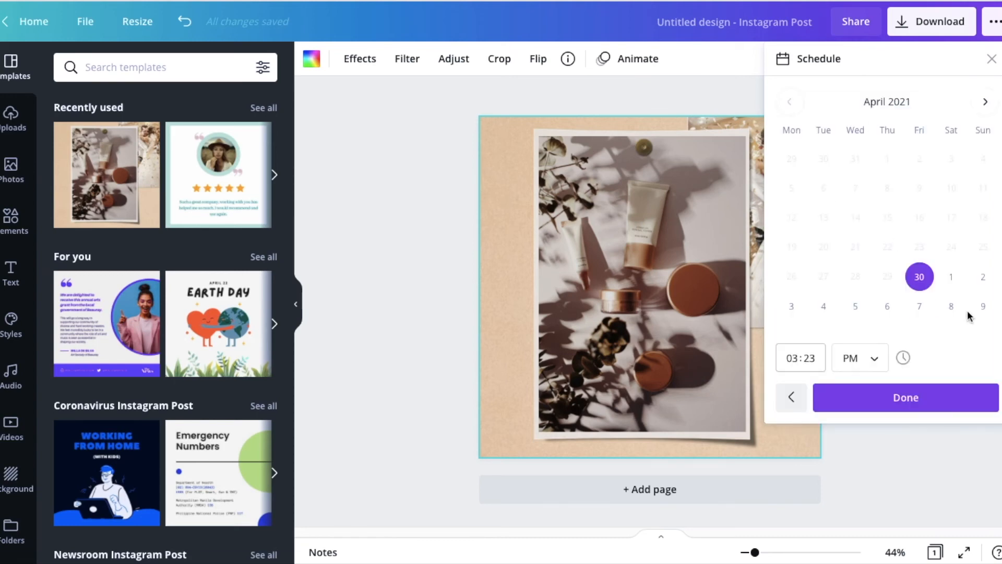
click(982, 308)
click(902, 394)
Schedule the Twitter post, authorize Canva to access the Twitter account, and close the confirmation
click(898, 322)
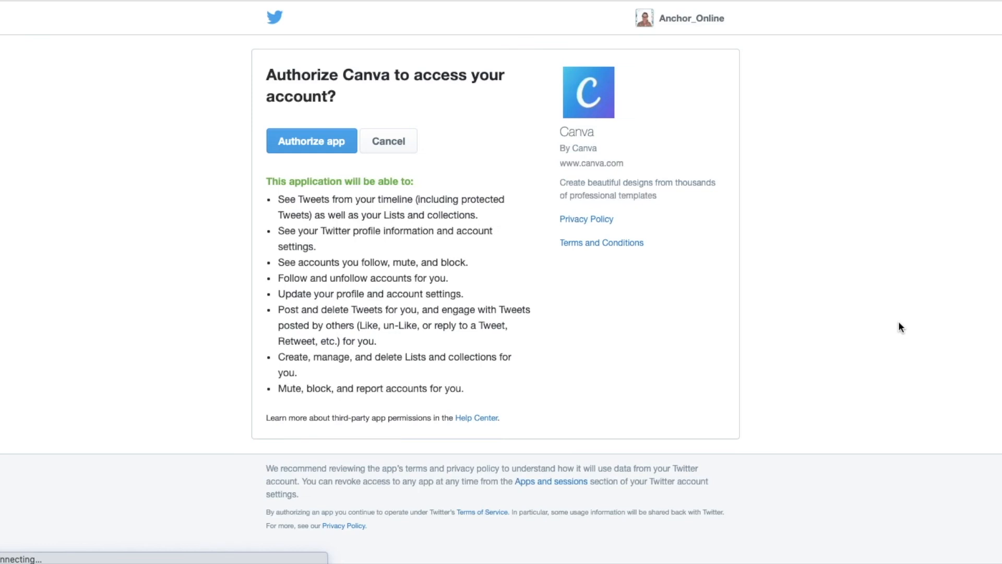
click(313, 141)
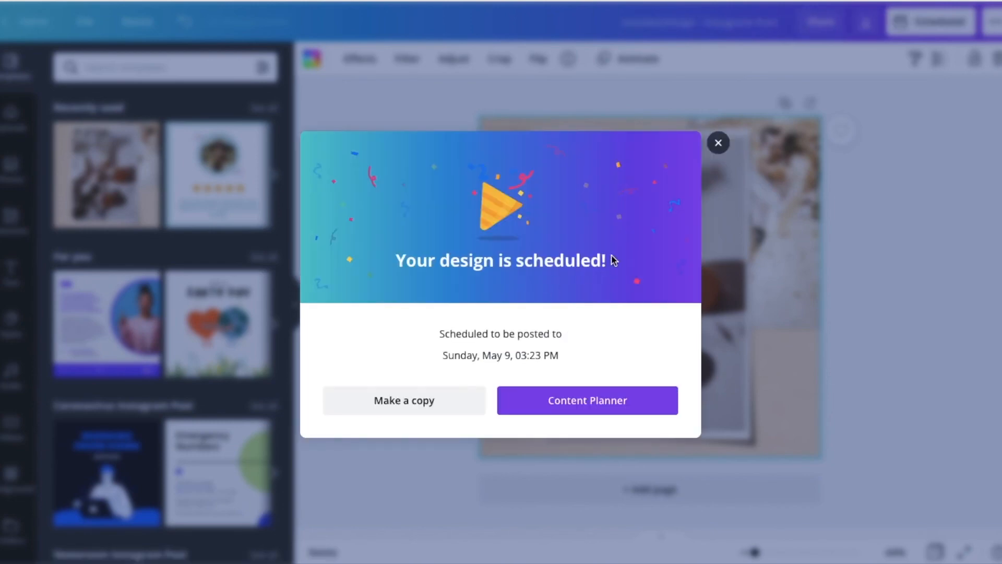
click(719, 143)
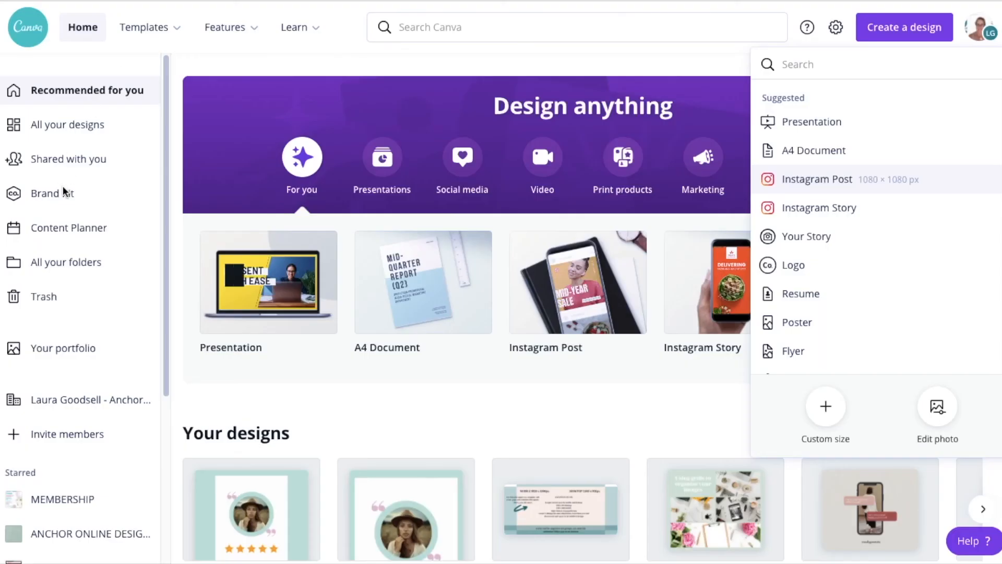
Check the new Twitter post on May 9 in the Content Planner calendar
click(48, 230)
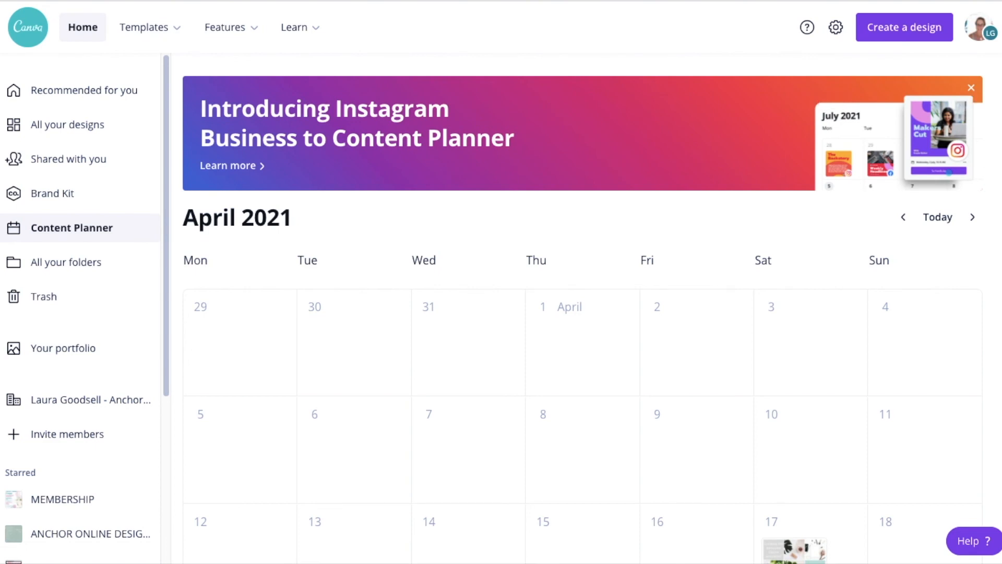
scroll(991, 172, down, 8)
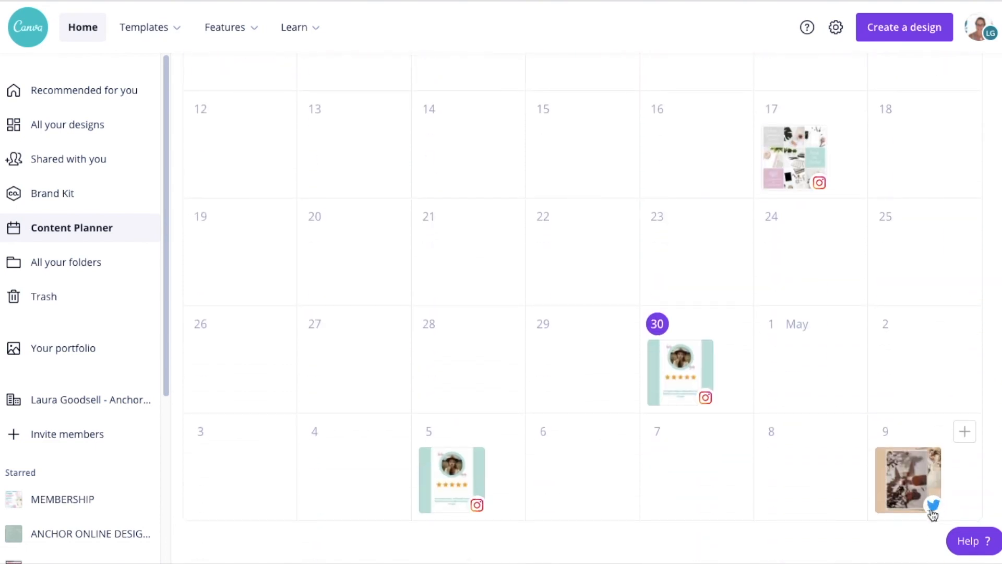
mouse_move(933, 514)
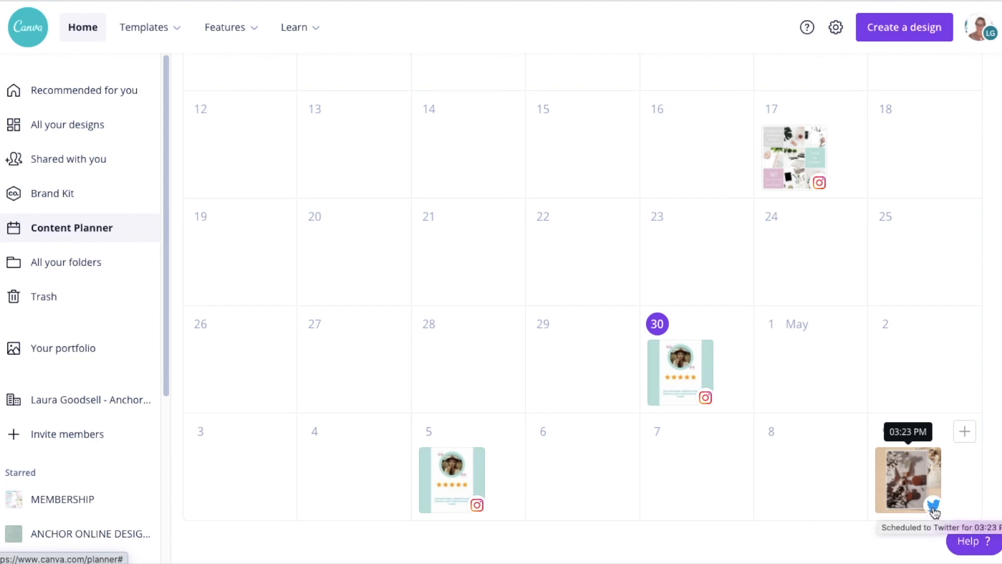